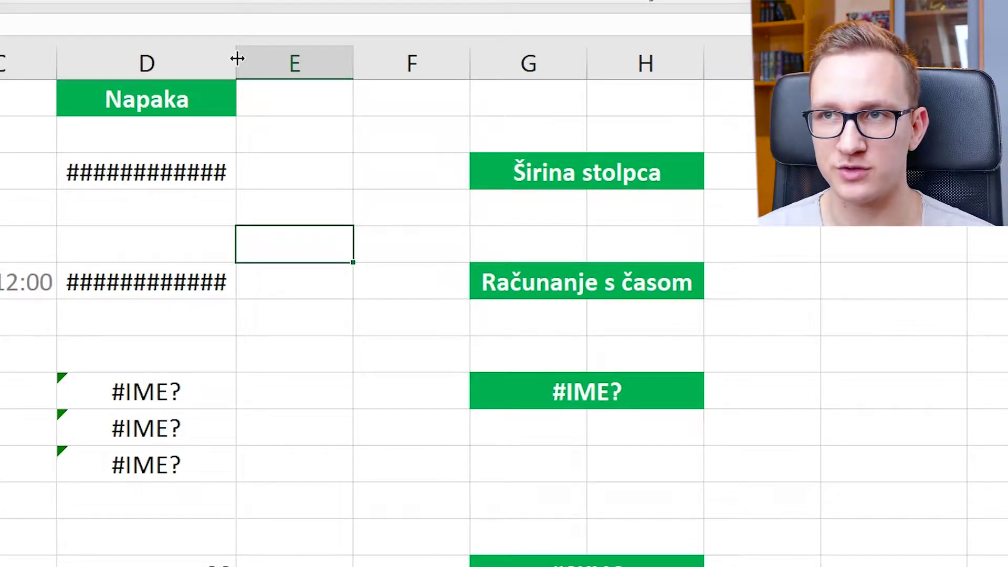
Step: Widen column D to show the amount in D3, and auto-fit the column to its contents
left_click_drag(237, 59, 272, 55)
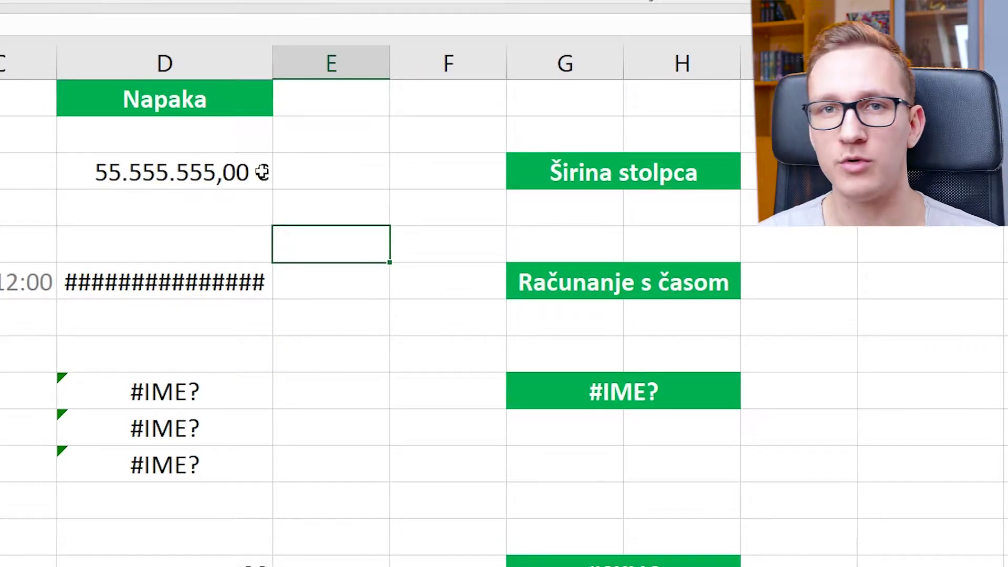
left_click(263, 172)
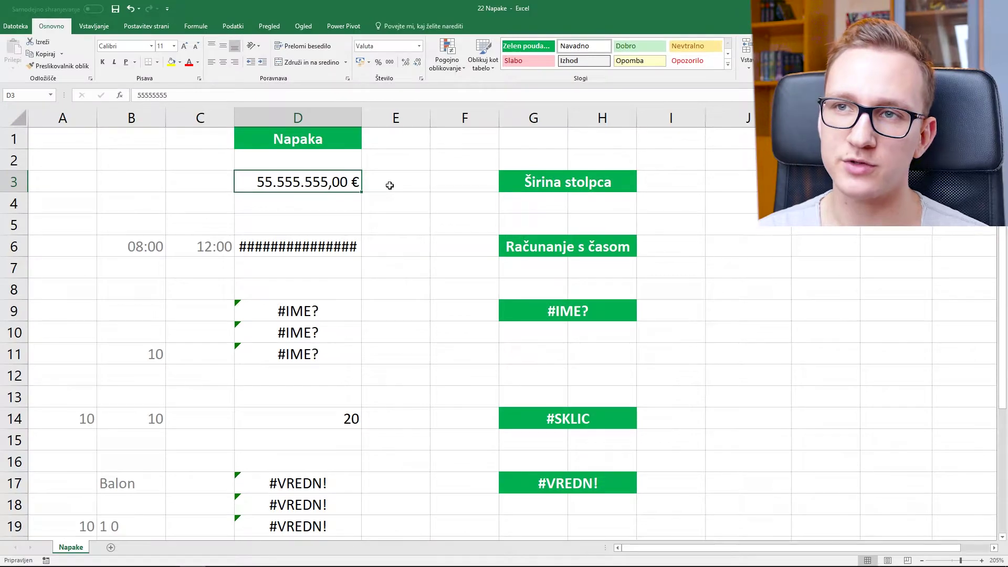
double_click(363, 120)
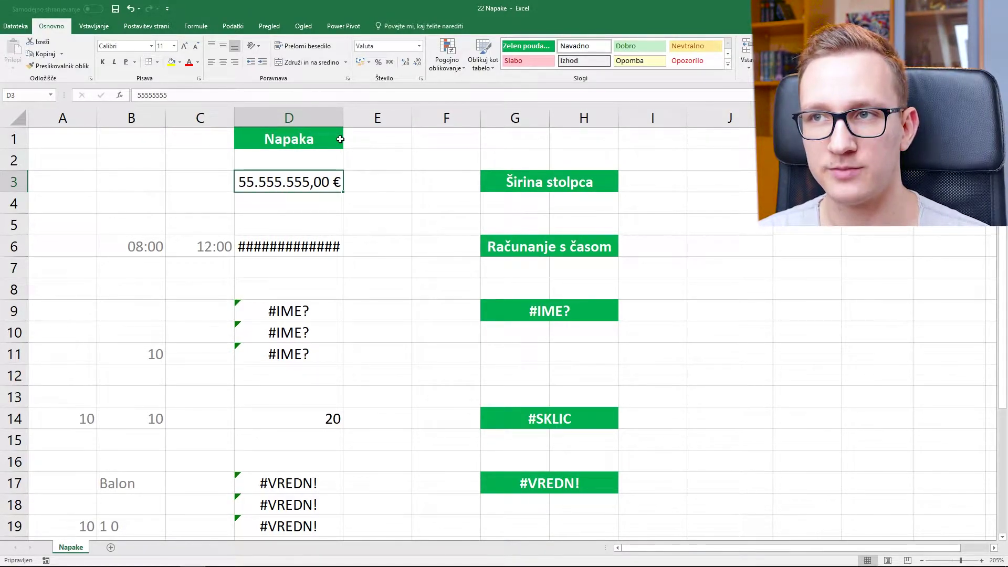
Step: Try to clear the hash signs in D6 by making column D very wide, and undo the width change
left_click(298, 246)
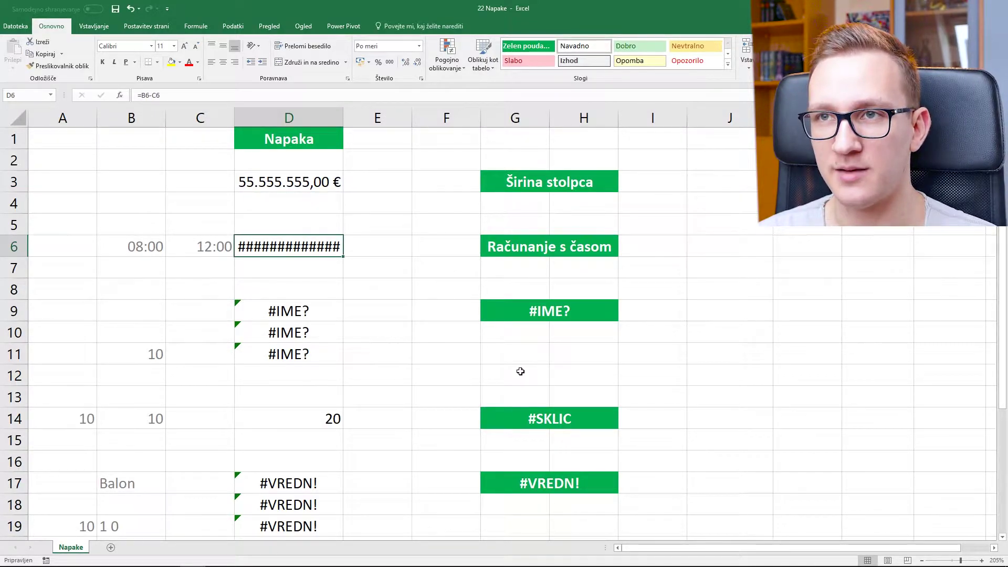
left_click_drag(346, 113, 752, 114)
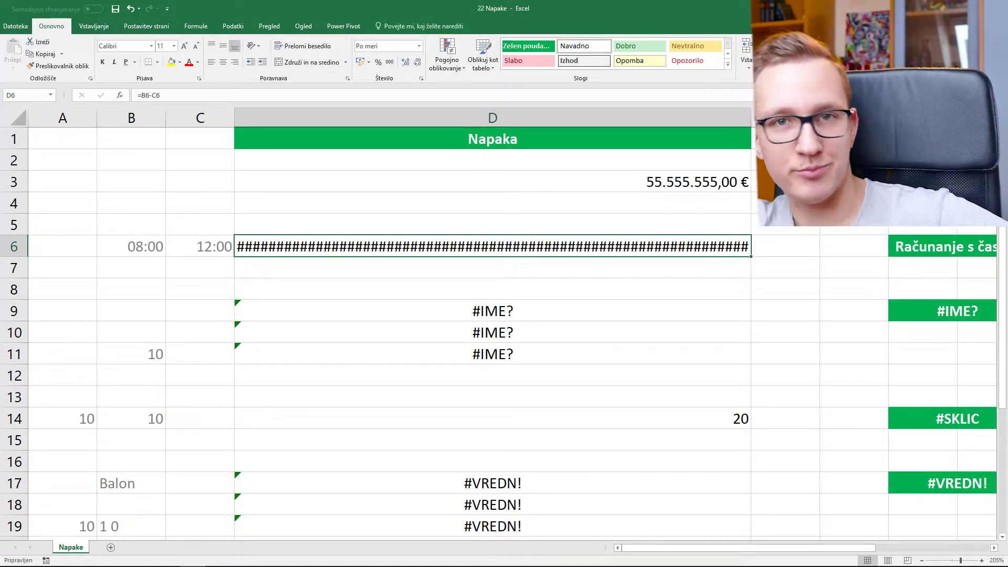
key("ctrl+z")
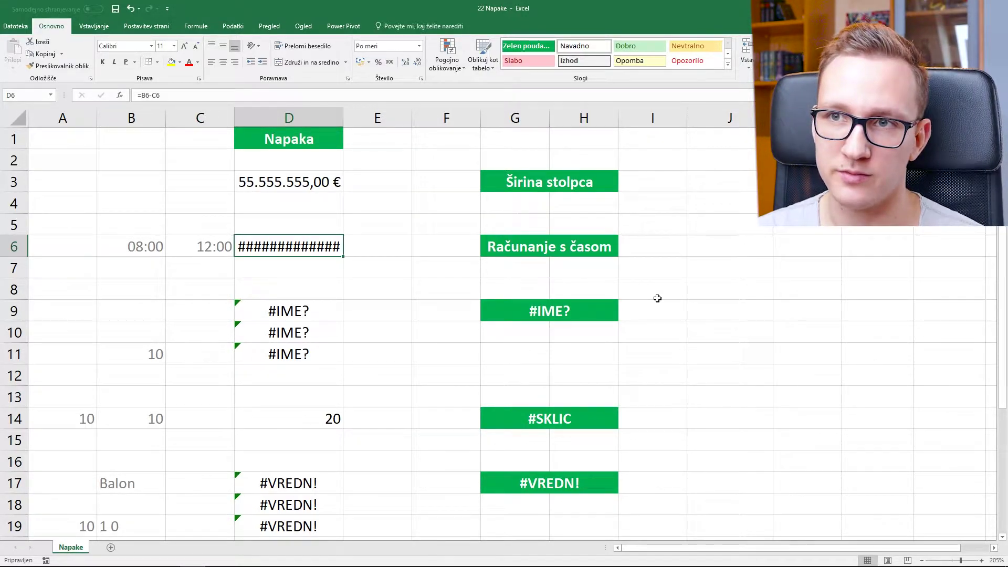
Step: Replace the time calculation in D6 with =C6-B6, subtracting the start time from the end time
double_click(294, 246)
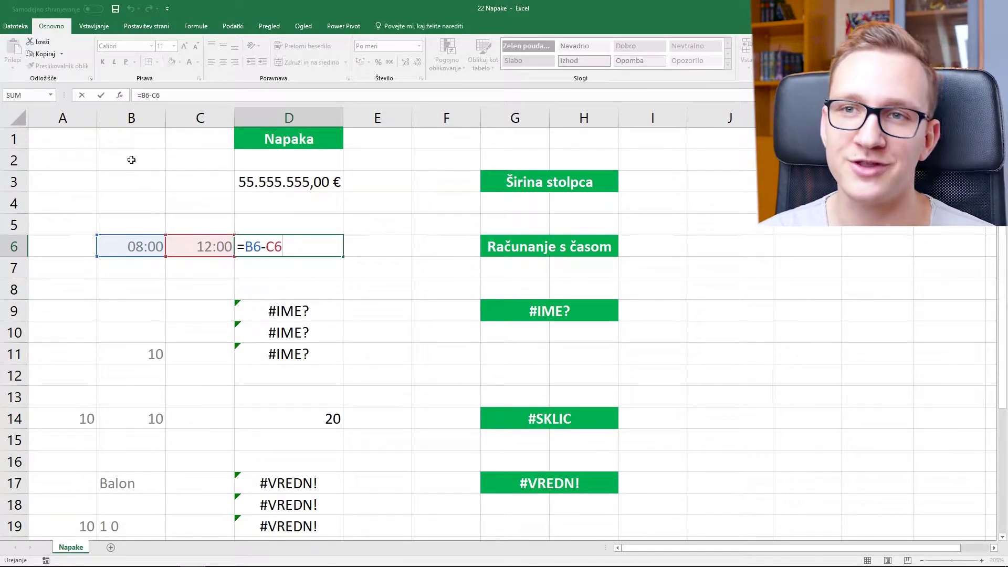
key("shift+Left")
key("shift+Left")
key("shift+Left")
key("shift+Left")
key("shift+Left")
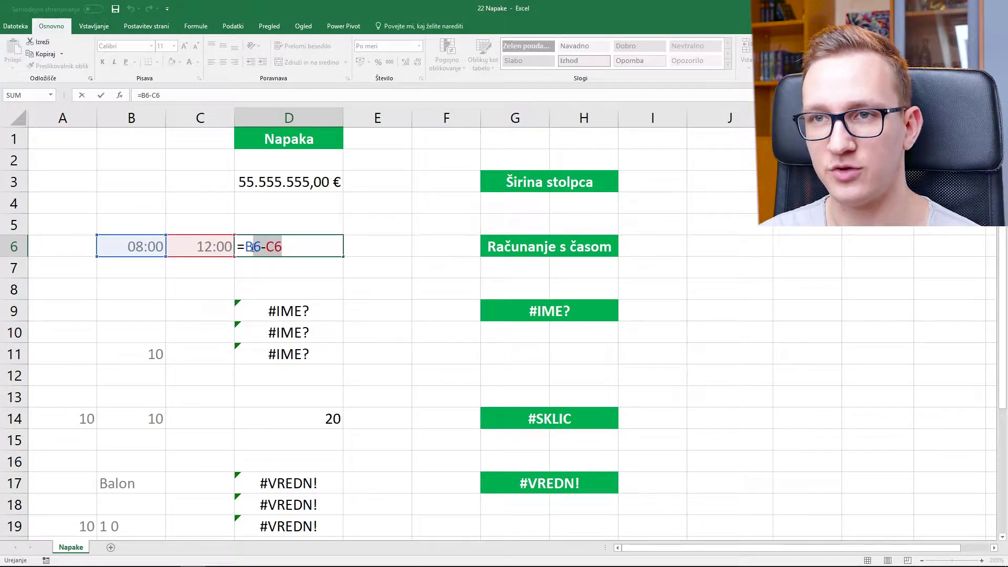
key("BackSpace")
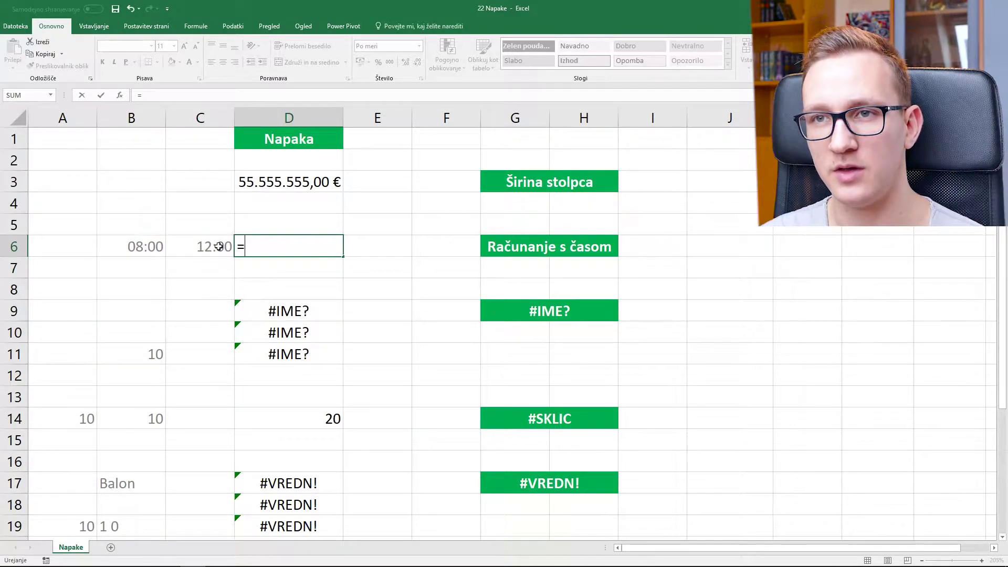
left_click(220, 245)
type("-")
left_click(144, 247)
key("Return")
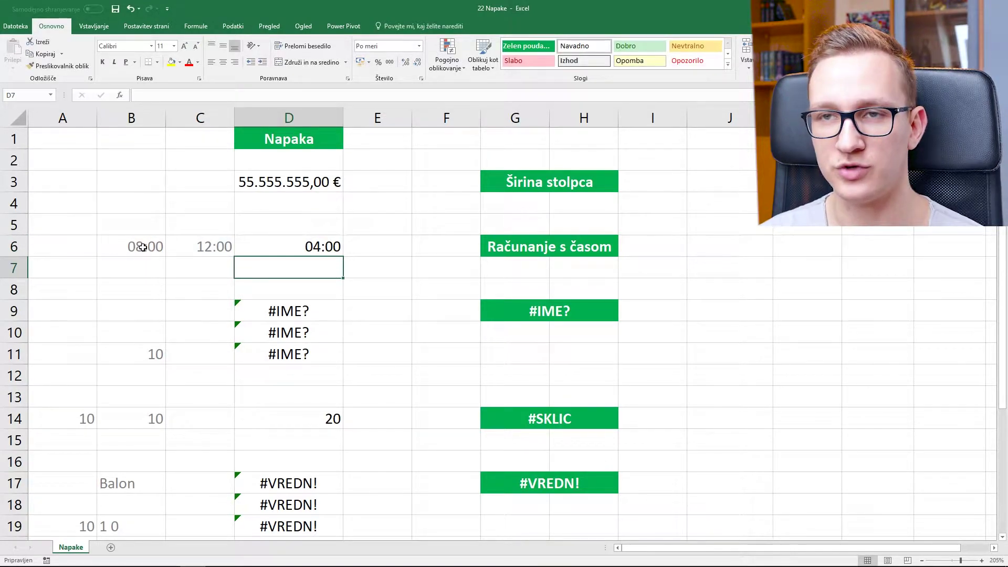
left_click(251, 246)
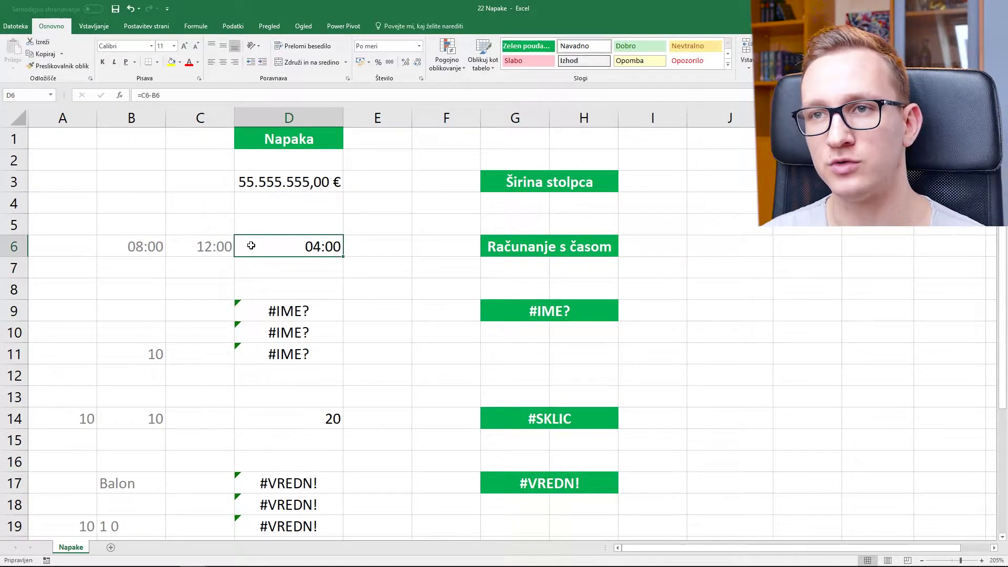
Step: Read the error hint and the help article for the #IME? error in D9, and close the help
left_click(282, 265)
left_click(391, 311)
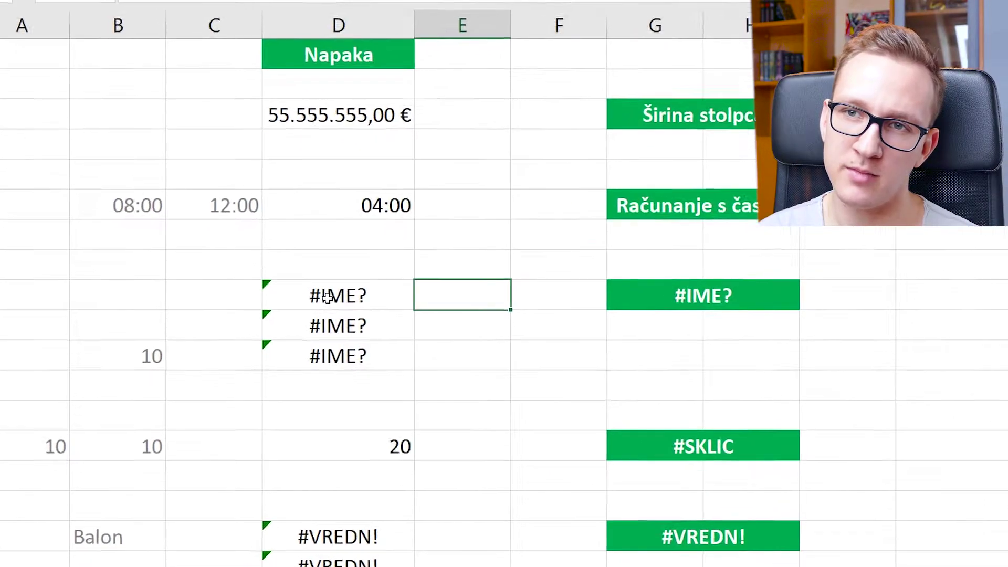
left_click(294, 311)
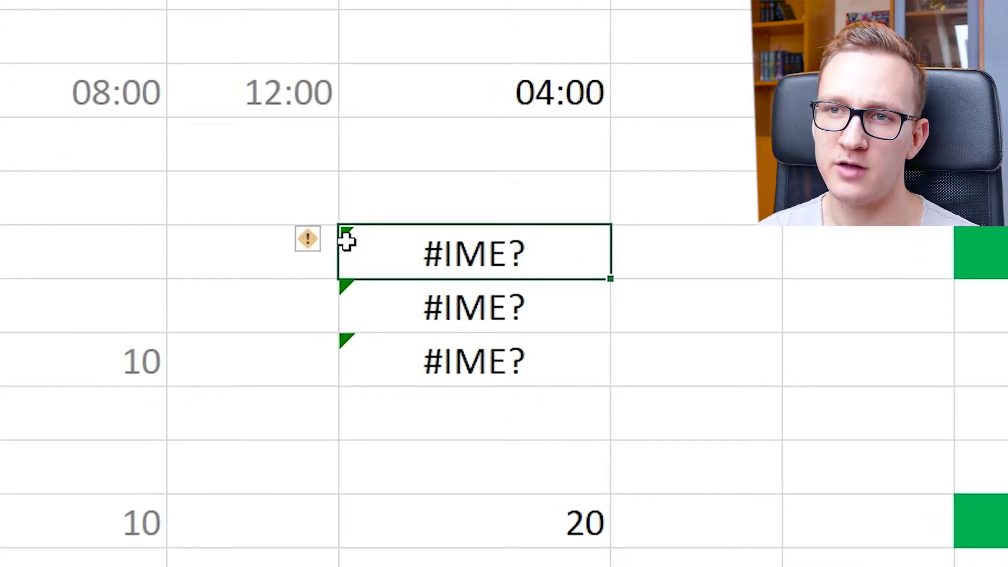
left_click(418, 210)
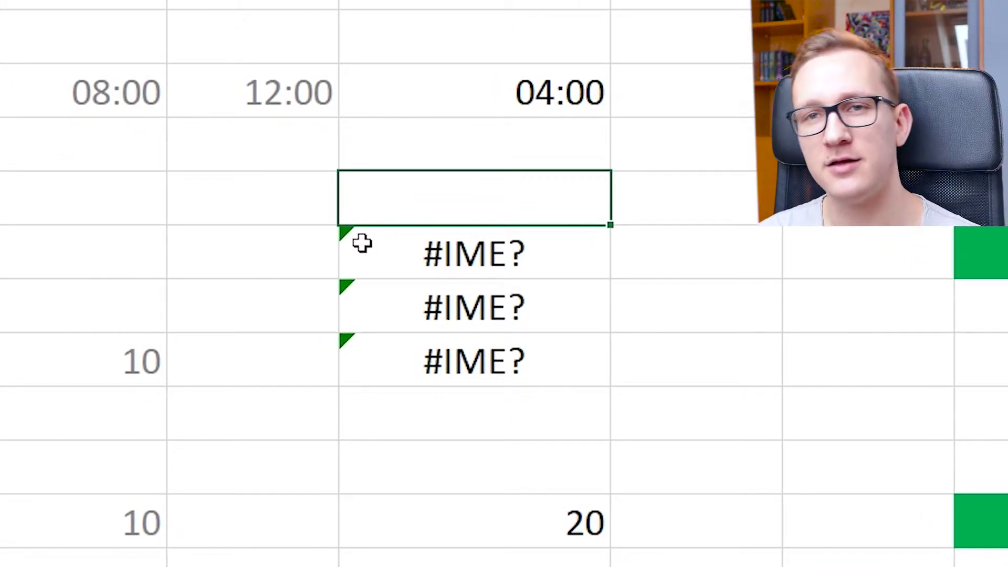
left_click(363, 243)
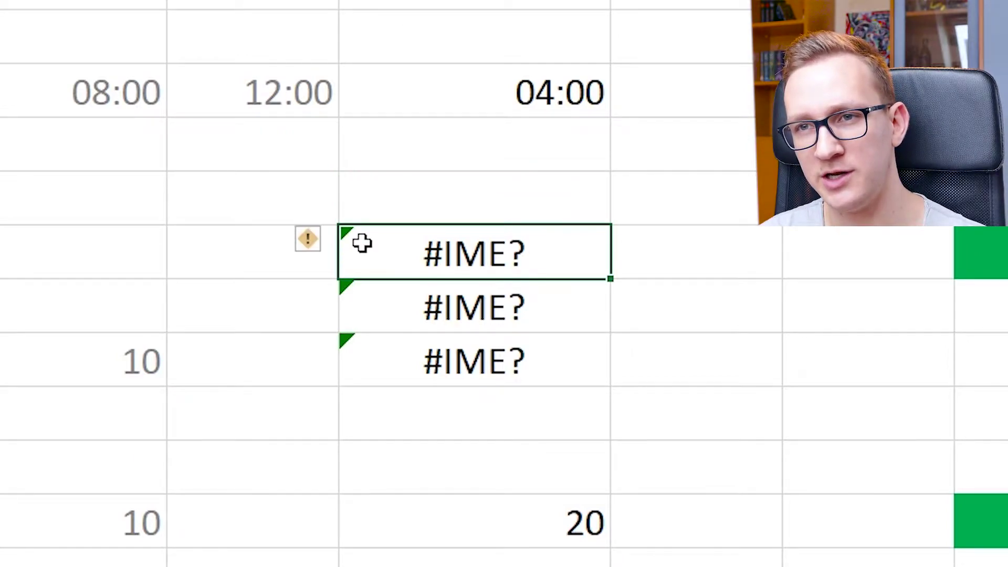
mouse_move(314, 251)
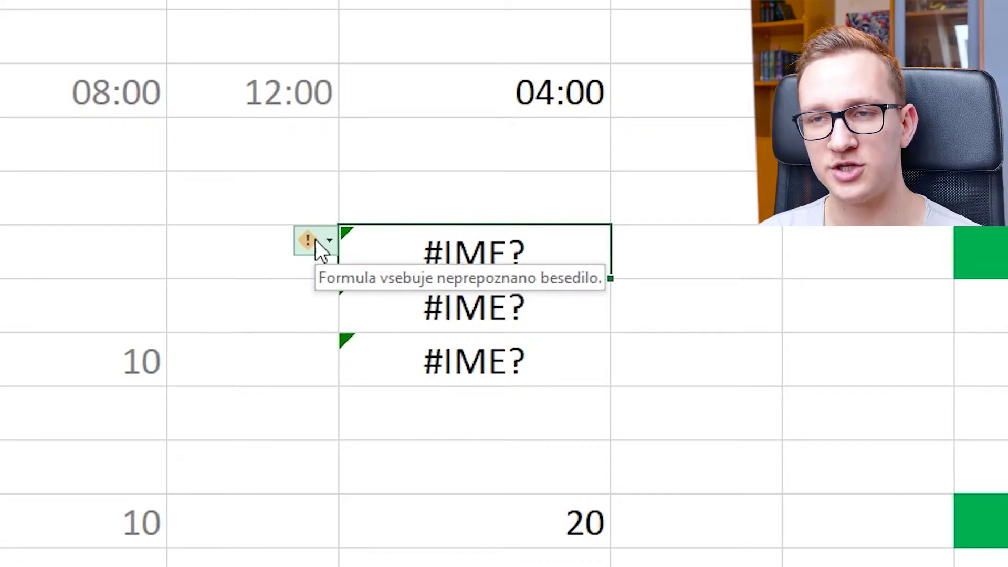
left_click(315, 241)
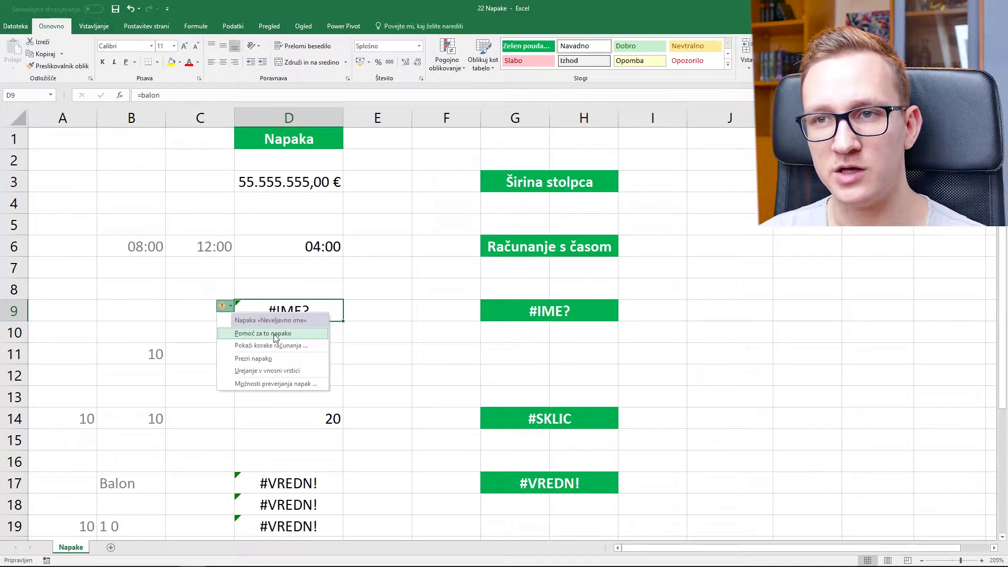
left_click(274, 334)
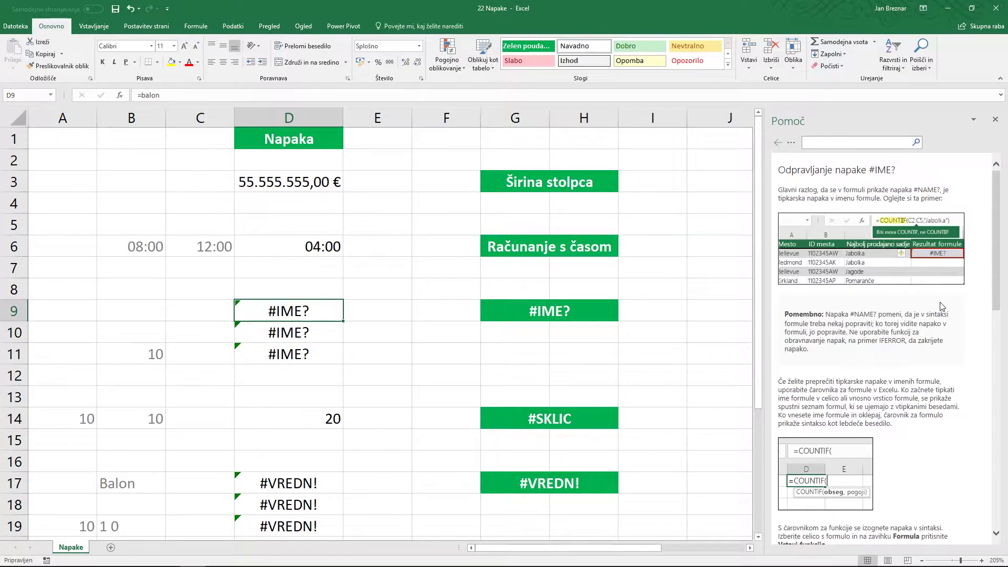
left_click(996, 119)
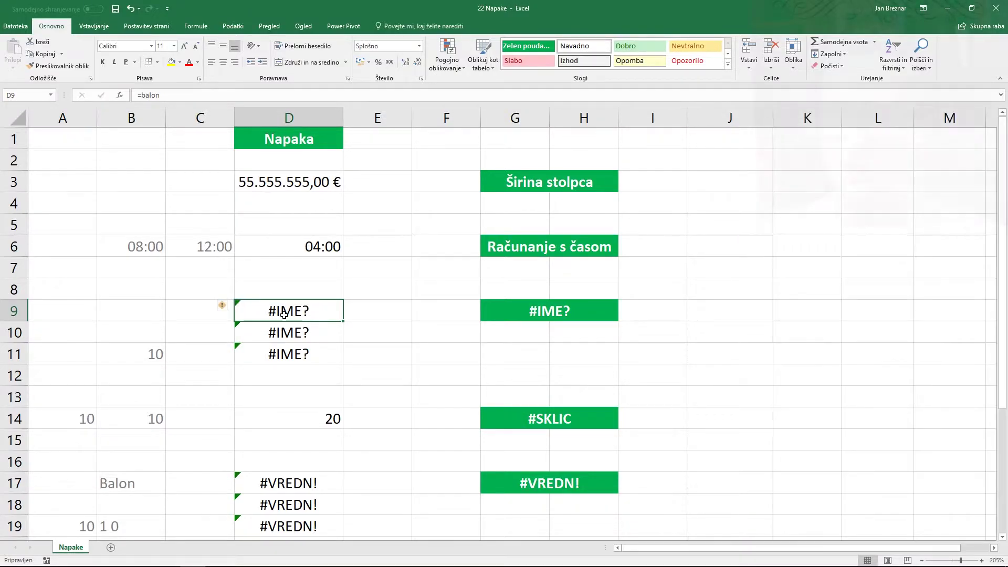
Step: Examine the formulas behind the #IME? errors in D9, D10 and D11, temporarily adding parentheses after sum in D10
double_click(285, 314)
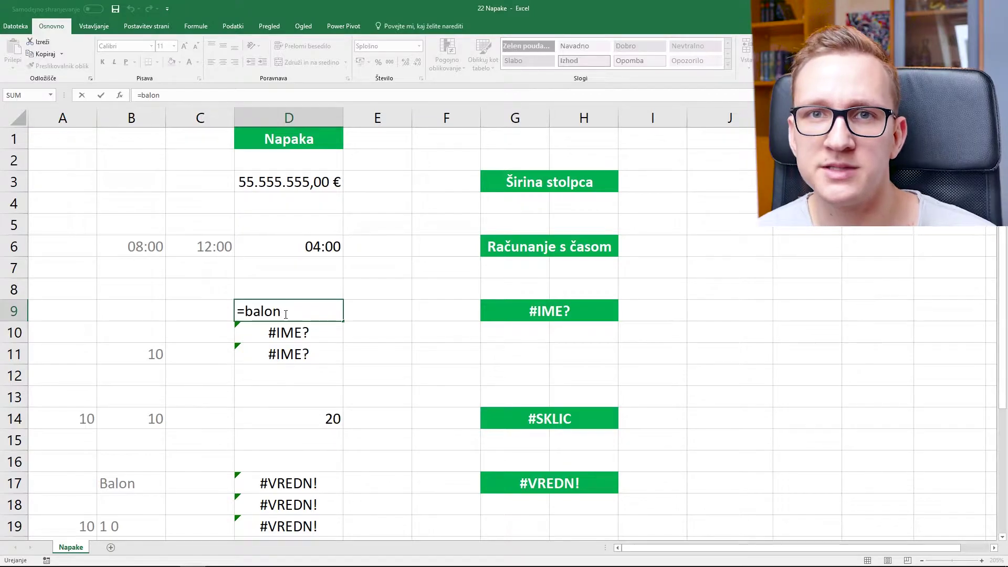
key("Return")
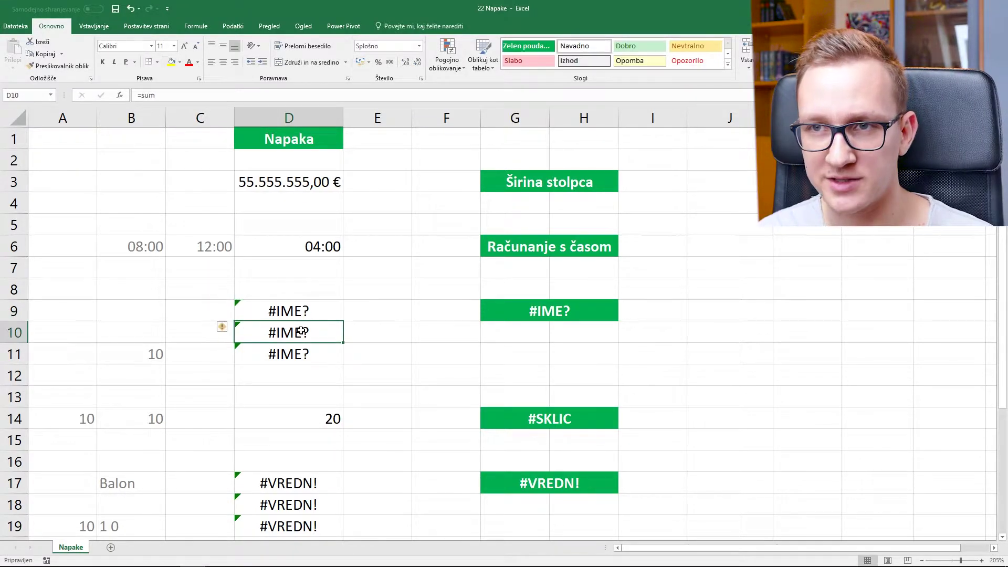
double_click(302, 331)
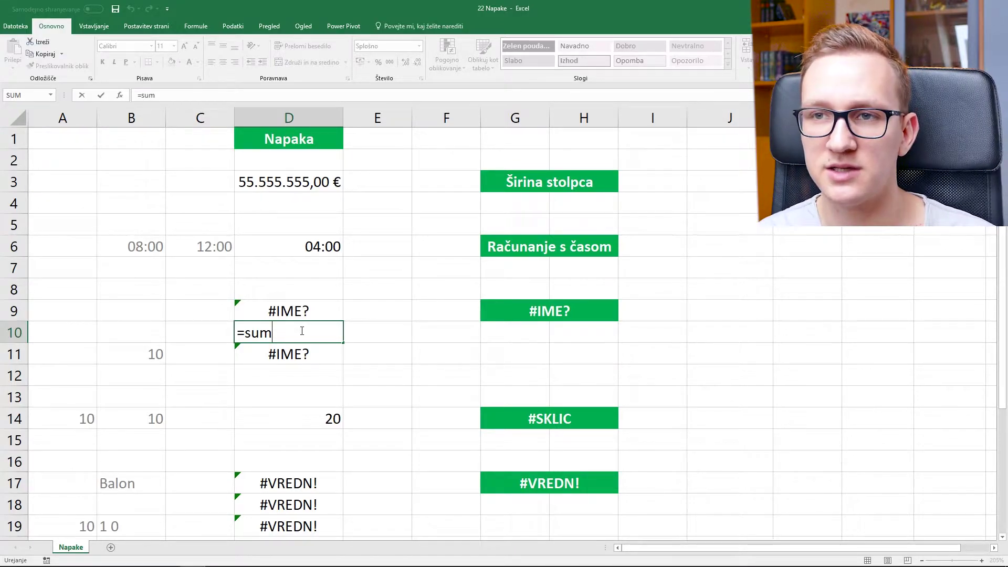
type("()")
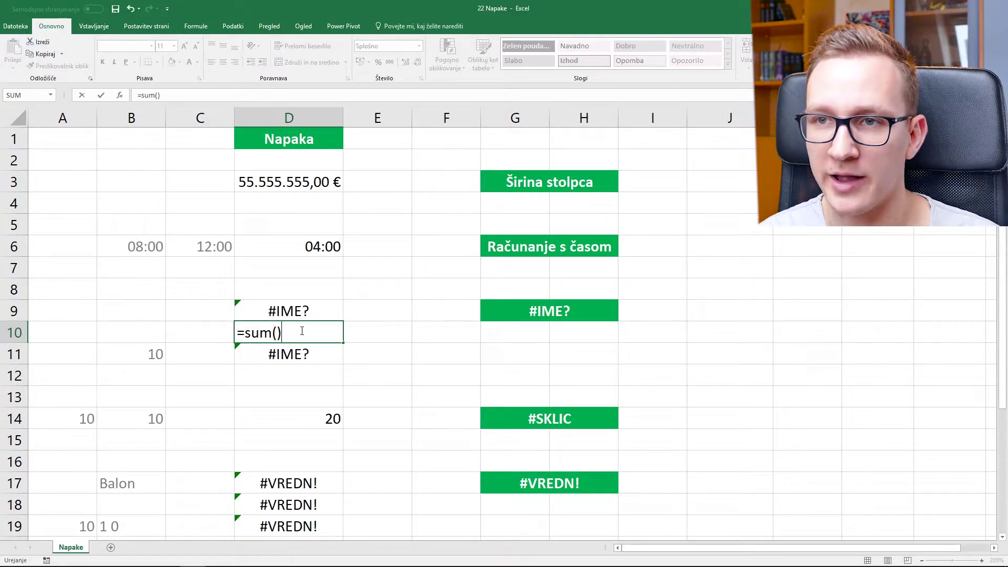
key("BackSpace")
key("BackSpace")
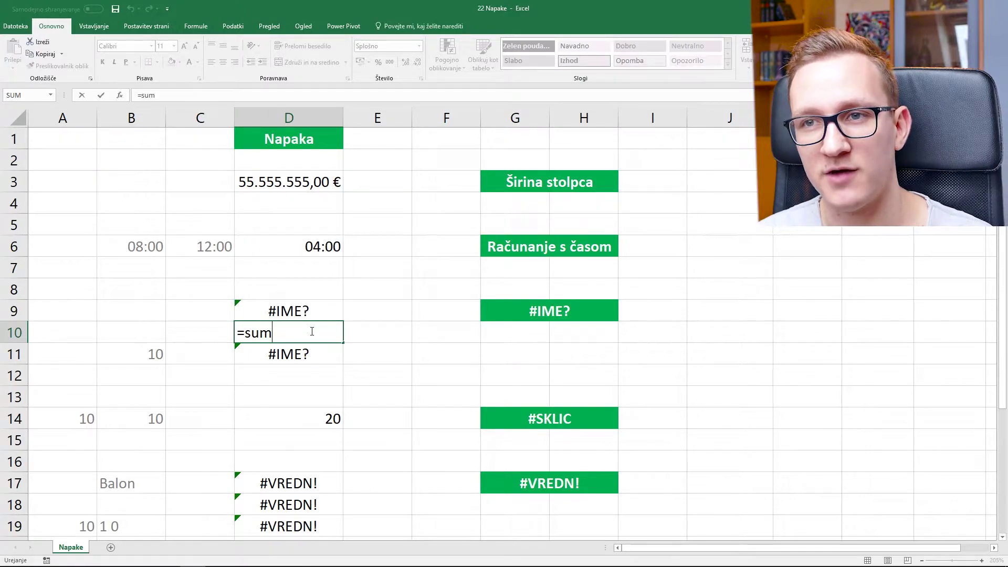
key("Return")
type("=polje")
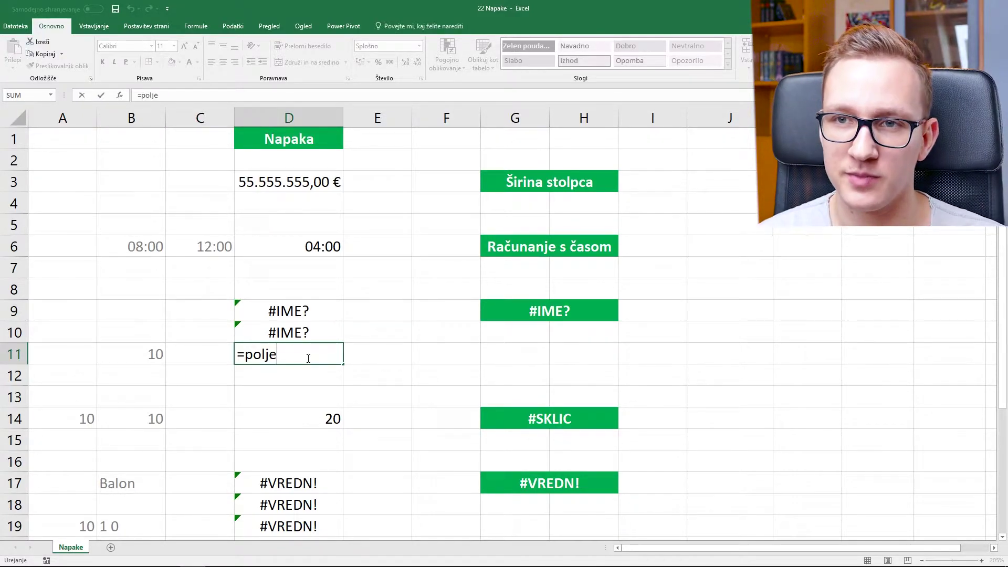
key("Return")
Step: Assign the name polje to cell B11, which the formula in D11 refers to
key("Left")
left_click(152, 352)
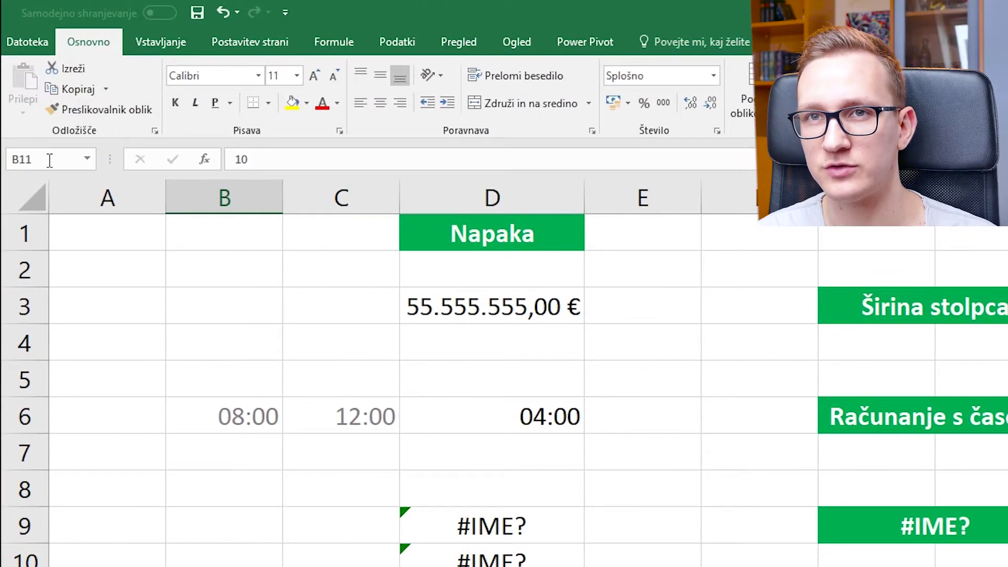
left_click(50, 160)
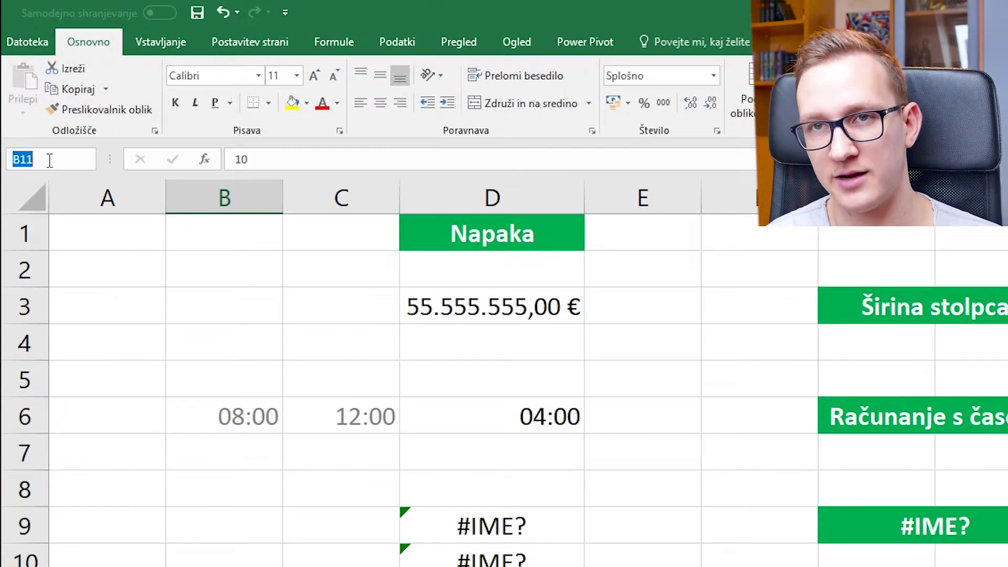
type("polje")
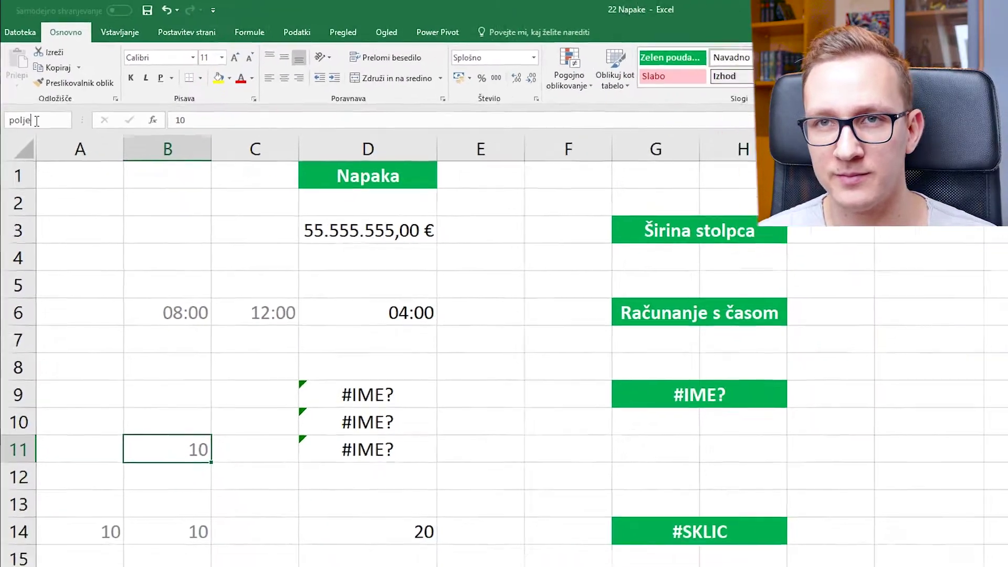
key("Return")
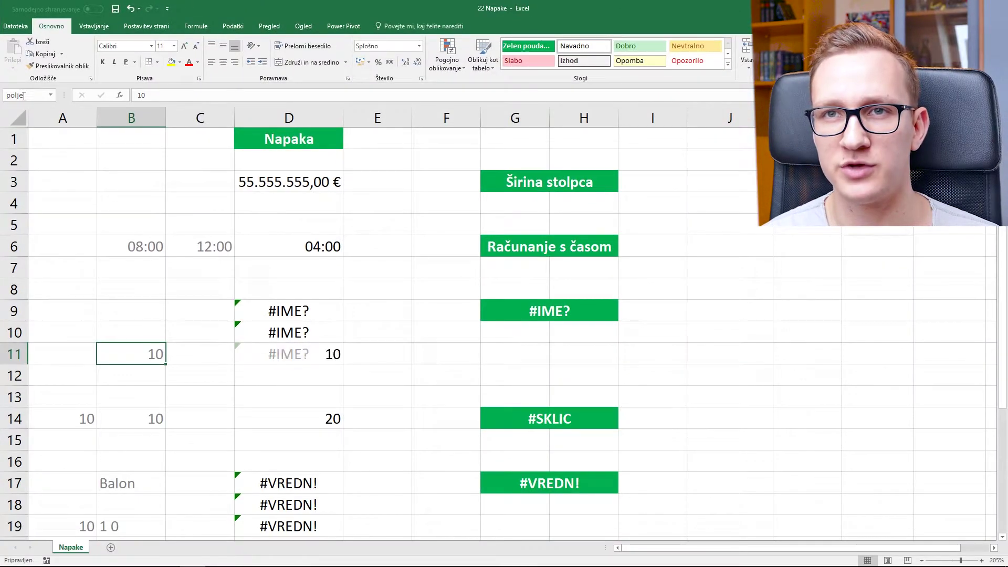
Step: Check which cell the name in the D11 formula refers to, leaving the formula as it is
double_click(294, 355)
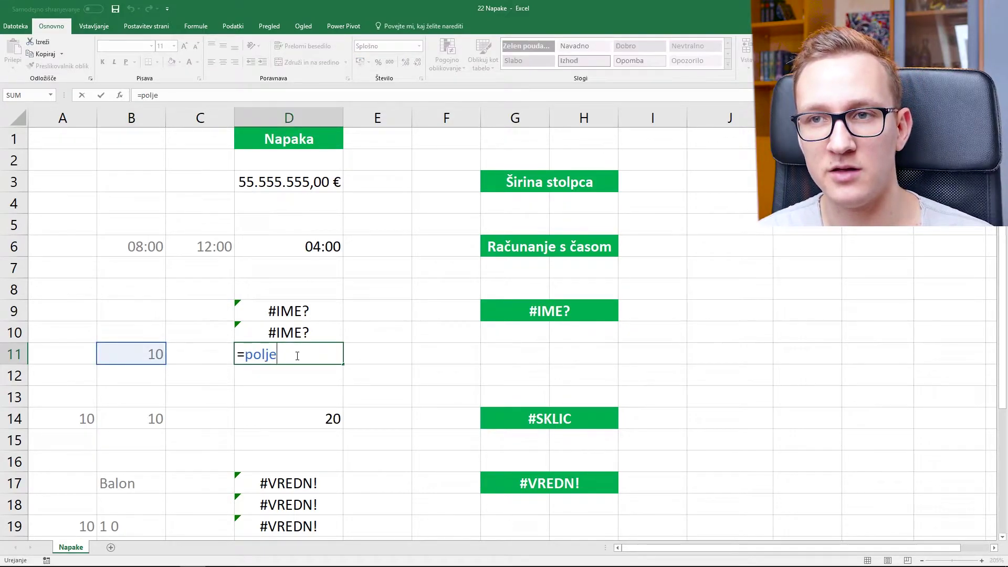
left_click_drag(282, 356, 261, 351)
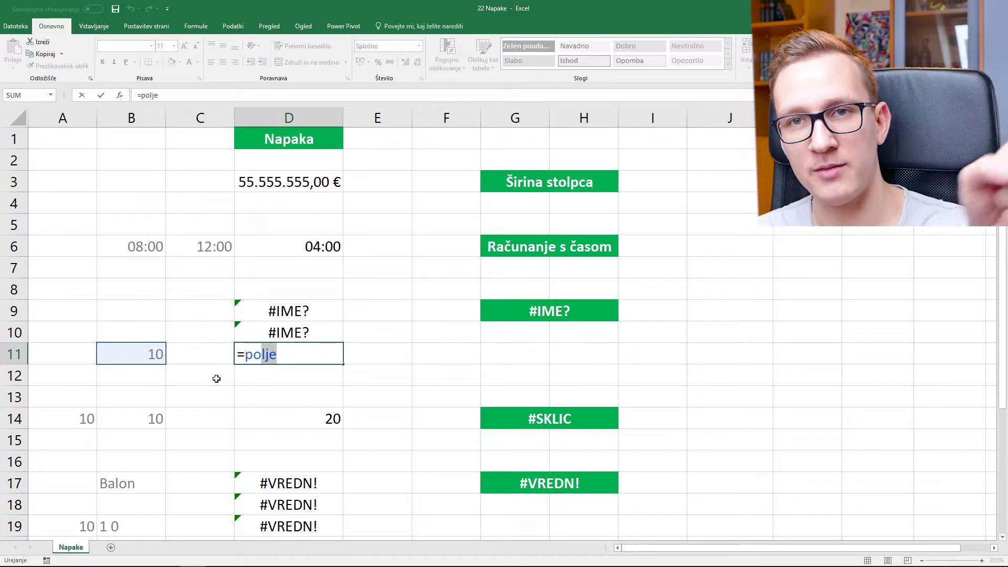
key("ctrl+Return")
Step: Inspect the #SKLIC example and the cell references used by the formula in D14
scroll(216, 378, "down", 2)
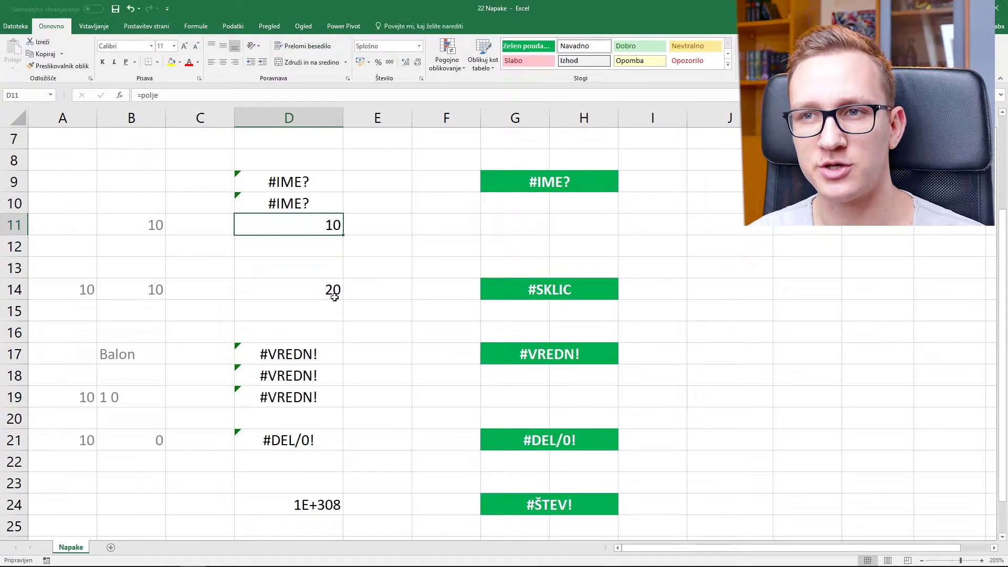
left_click(546, 292)
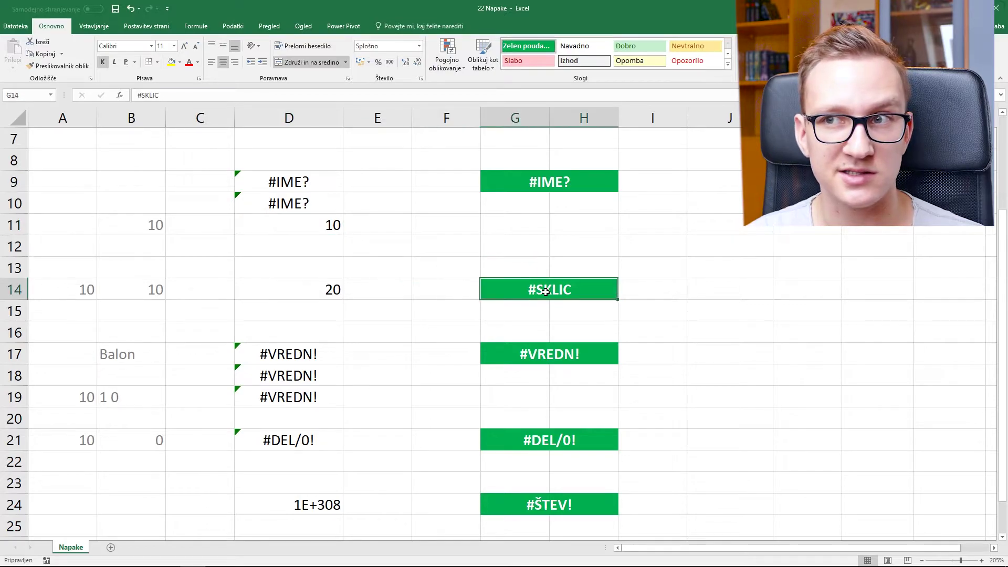
double_click(322, 290)
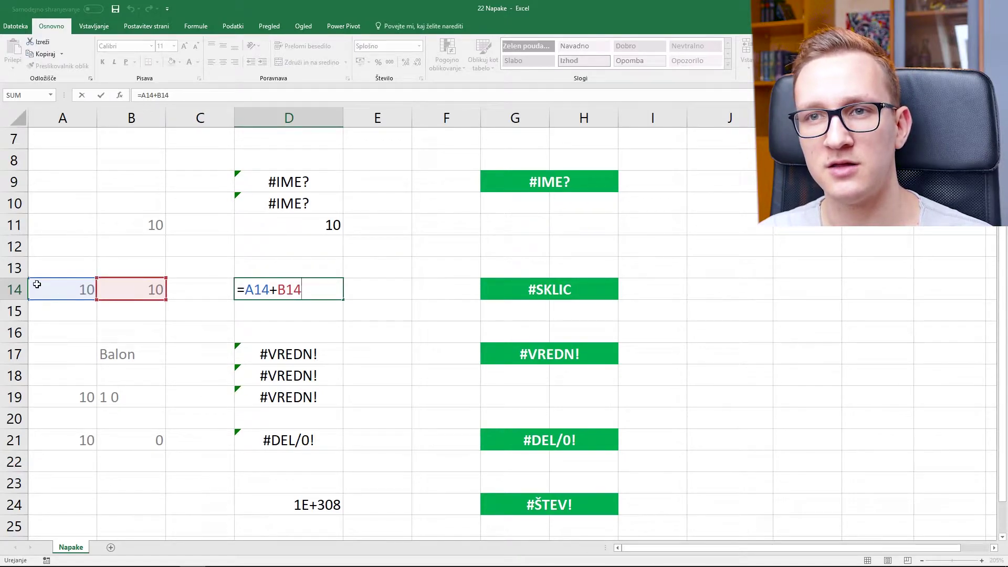
key("Return")
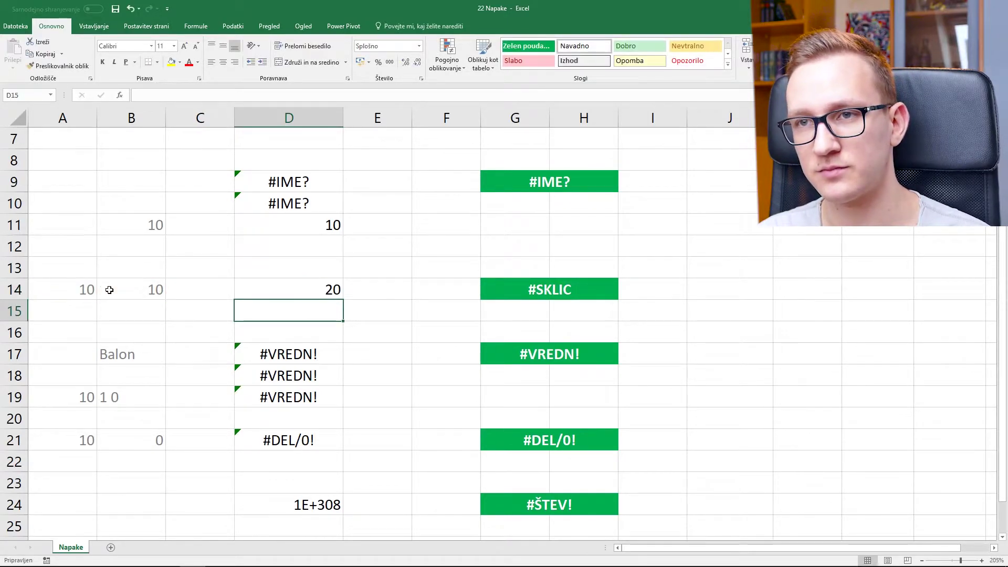
Step: Delete column A, which contains cell A14 referenced by the #SKLIC example formula
left_click(82, 289)
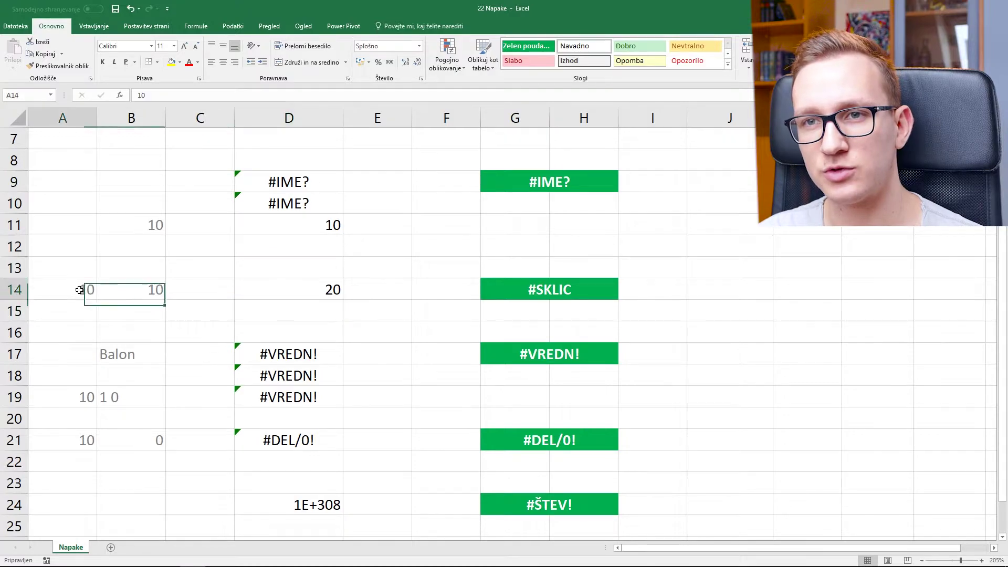
right_click(72, 118)
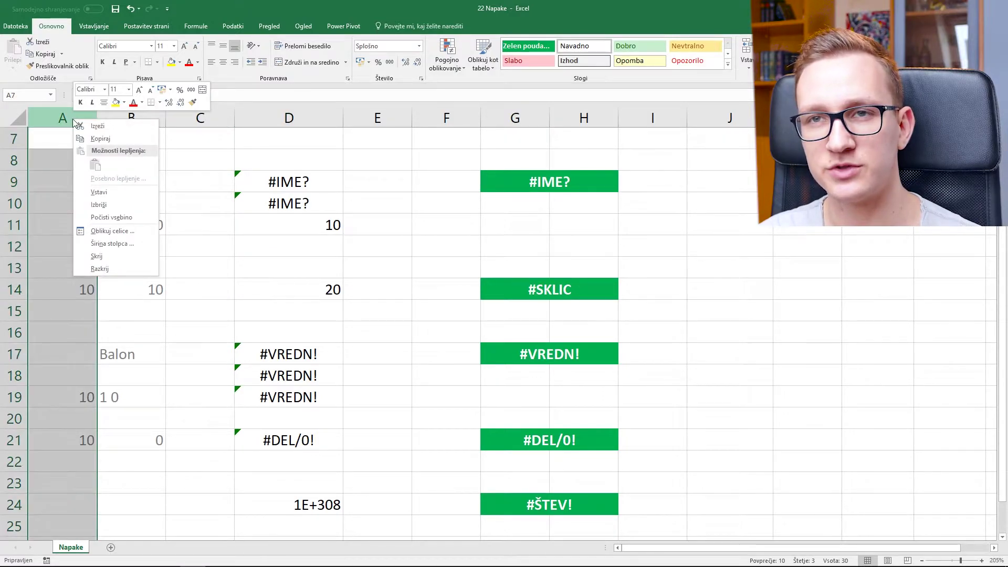
left_click(99, 204)
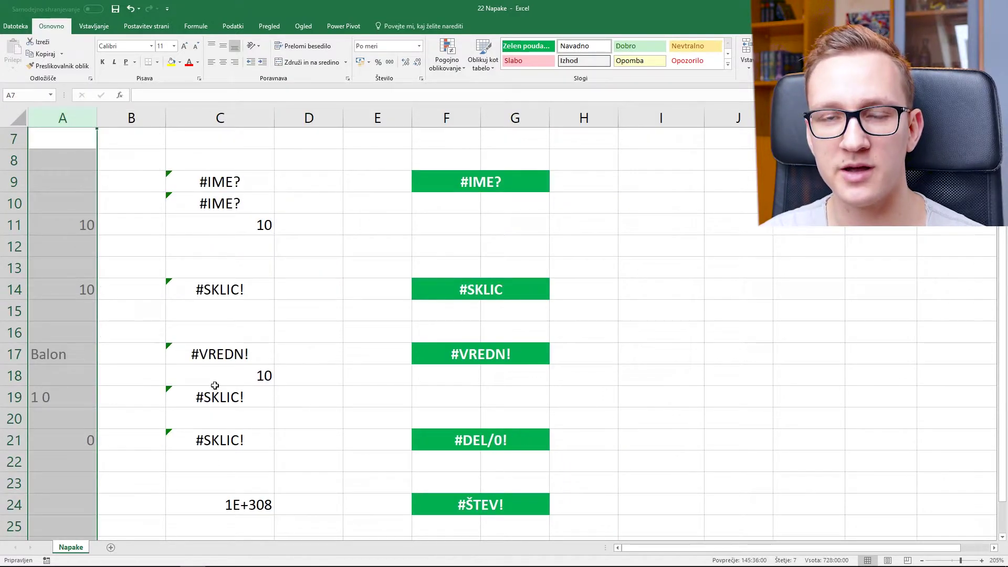
Step: Inspect the formula in C14 to see how the deleted cell's reference is represented, leaving the formula as it is
left_click(239, 291)
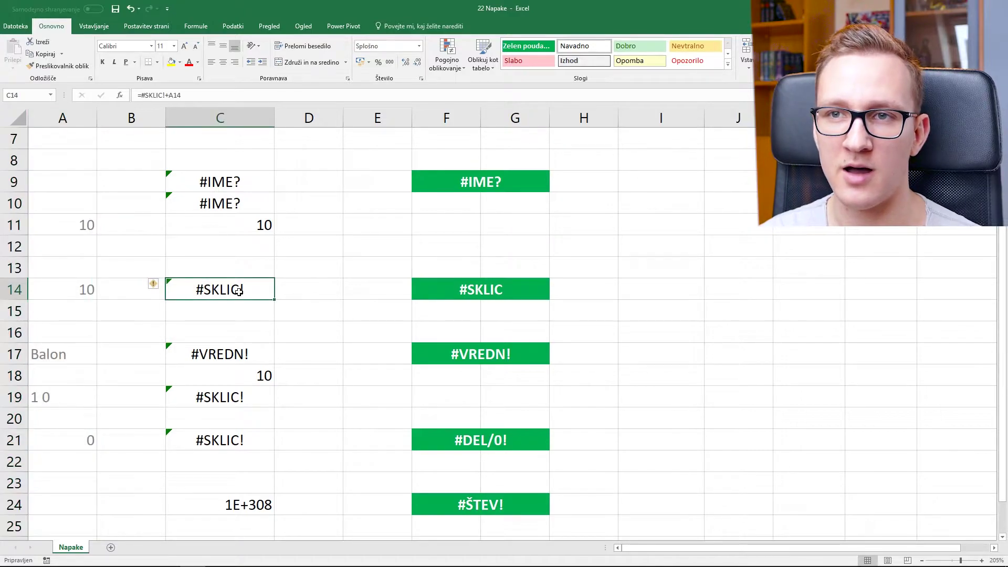
double_click(251, 291)
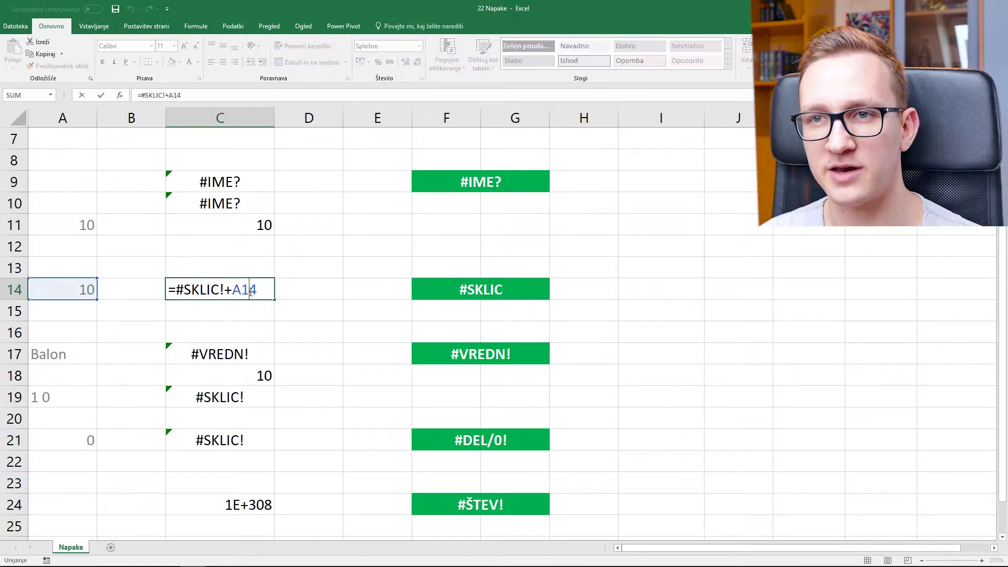
double_click(204, 291)
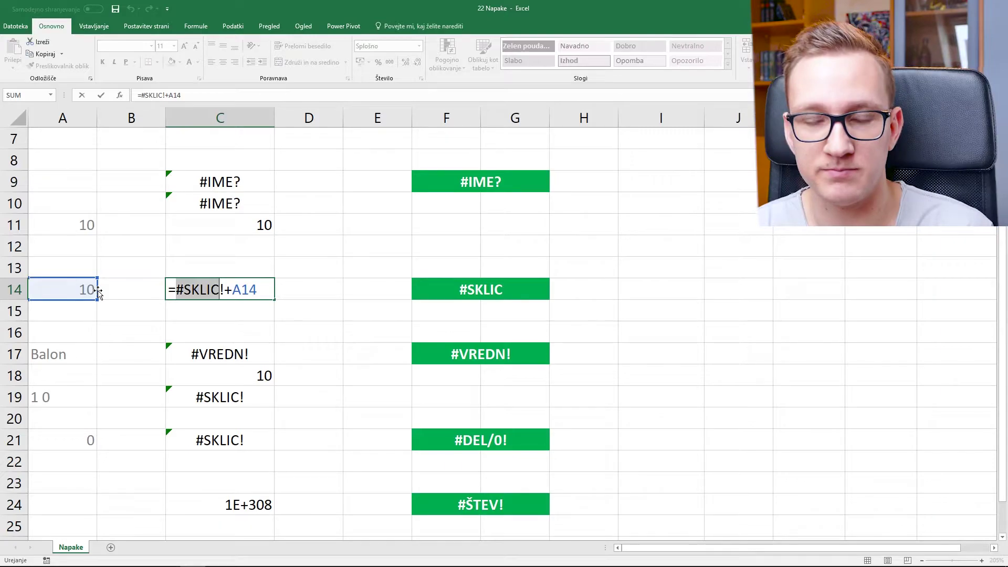
key("Return")
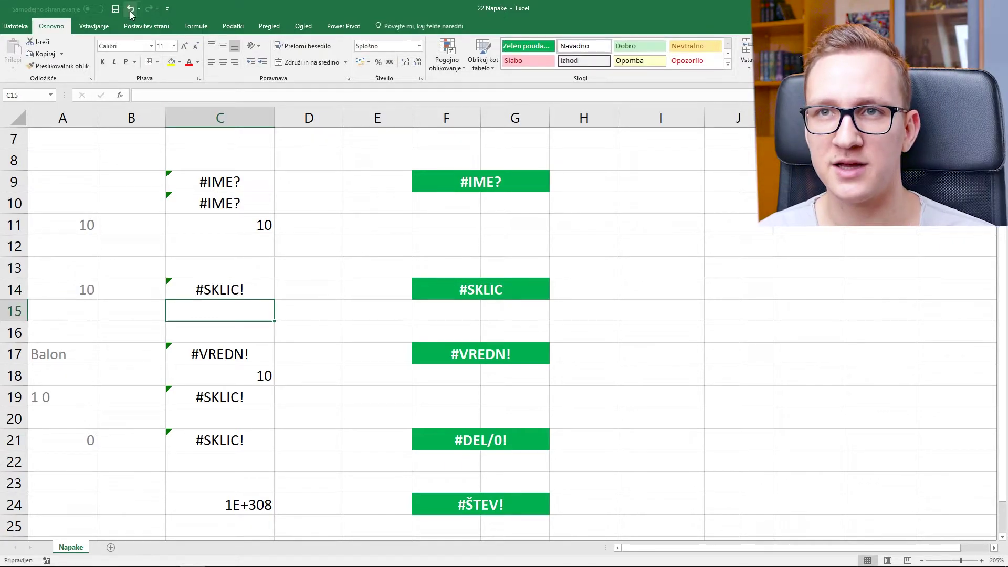
Step: Undo the deletion of column A and select cell A14
left_click(130, 9)
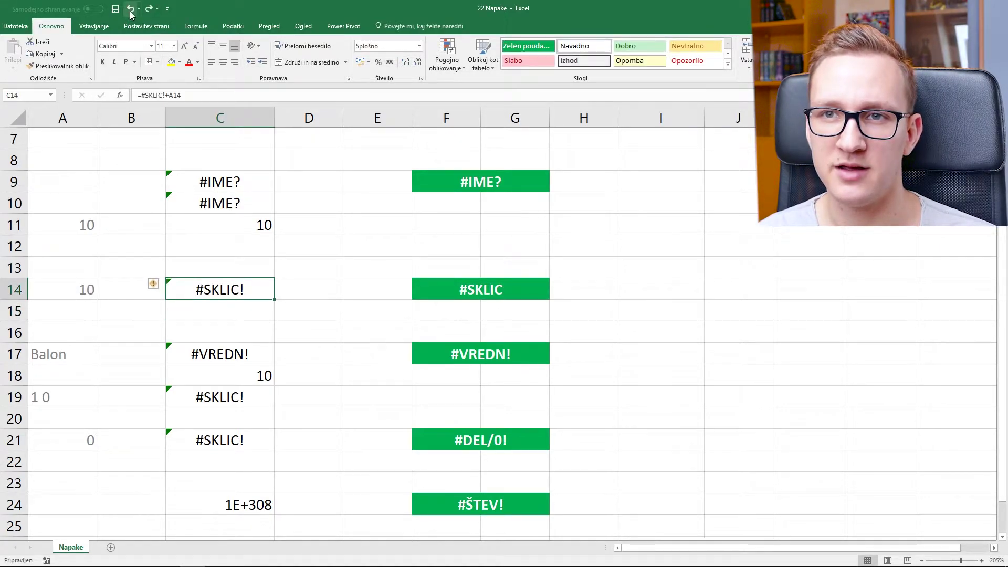
left_click(130, 9)
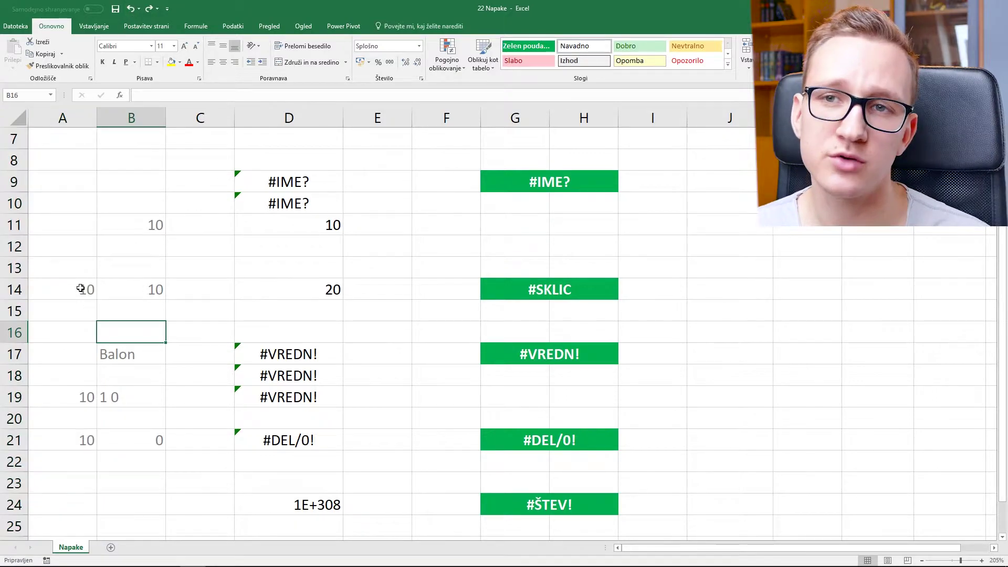
left_click(80, 288)
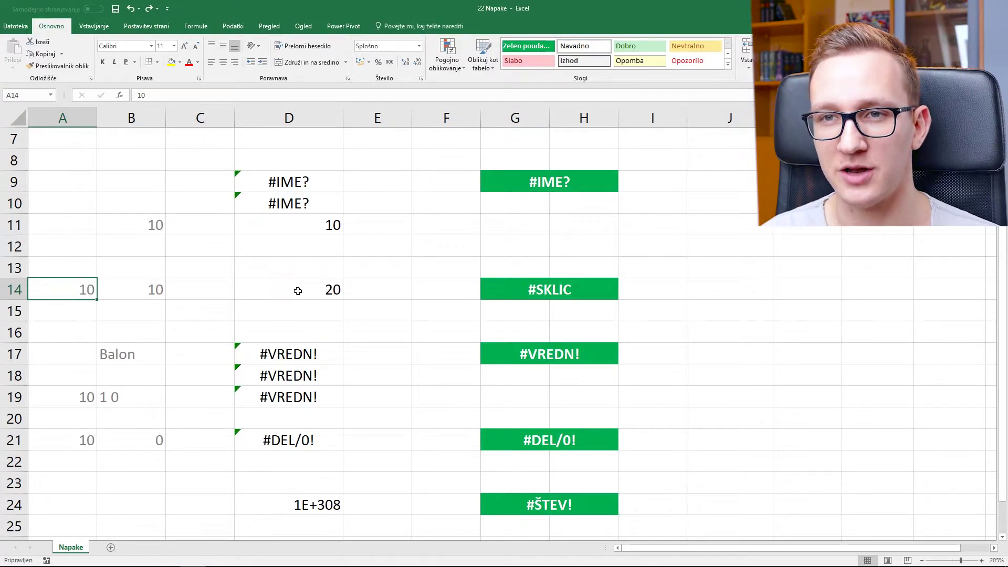
Step: Inspect the #VREDN! formula in D17 and the value in B17 that it adds to 12
scroll(298, 290, "down", 2)
left_click(289, 246)
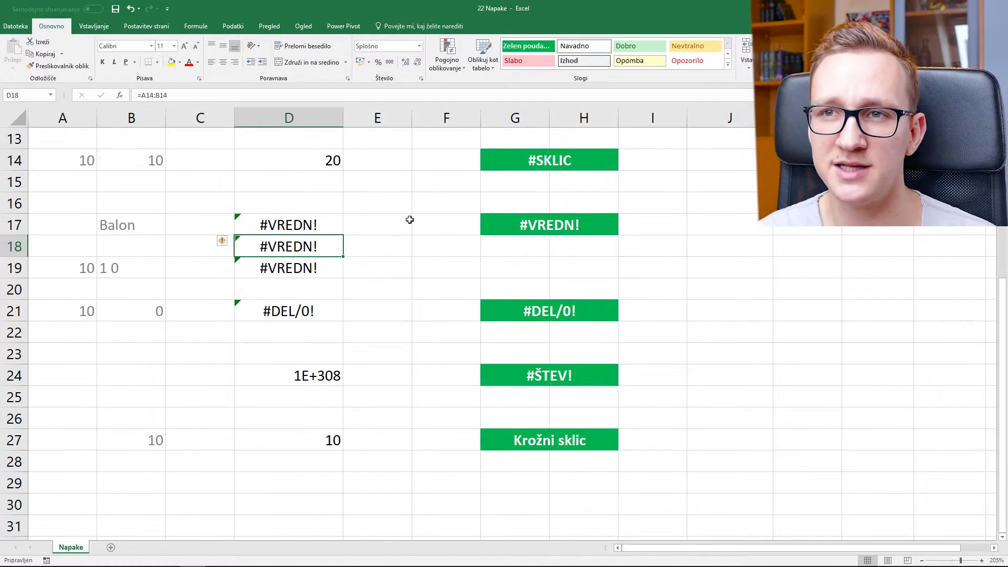
double_click(283, 223)
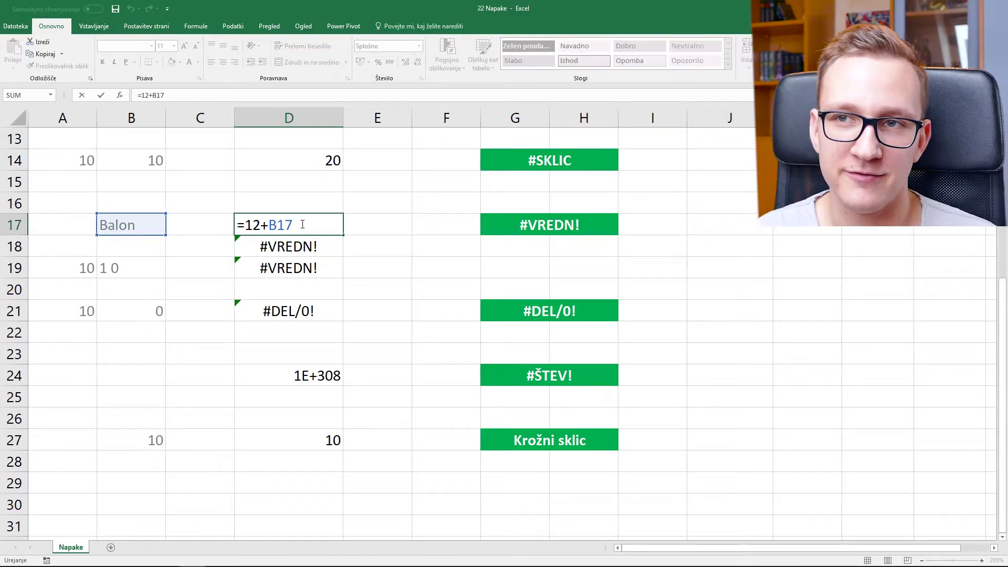
left_click_drag(244, 225, 261, 226)
left_click(268, 226)
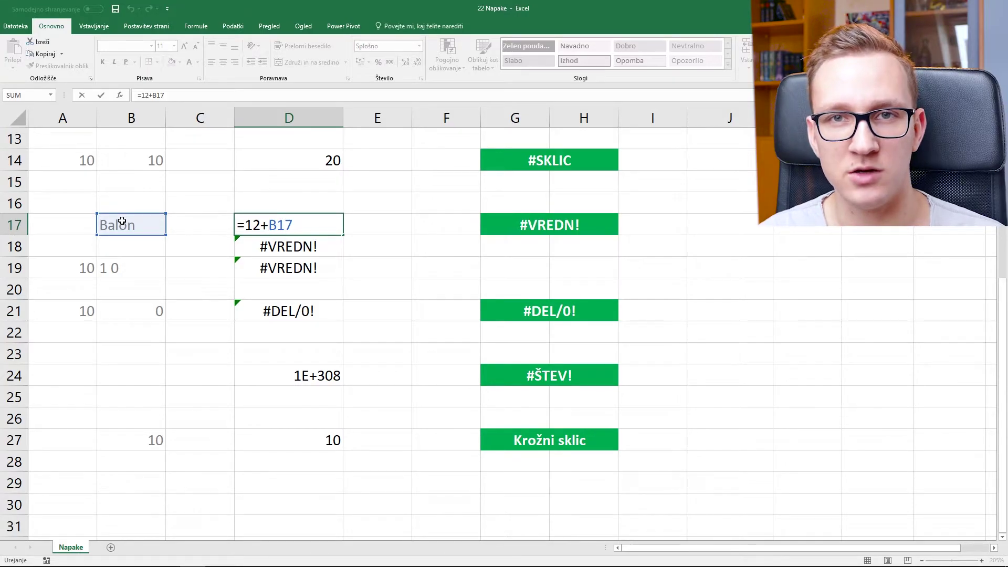
key("Return")
Step: Examine the formulas behind the #VREDN! errors in D18 and D19 and the cells they reference
type("=A14:B14")
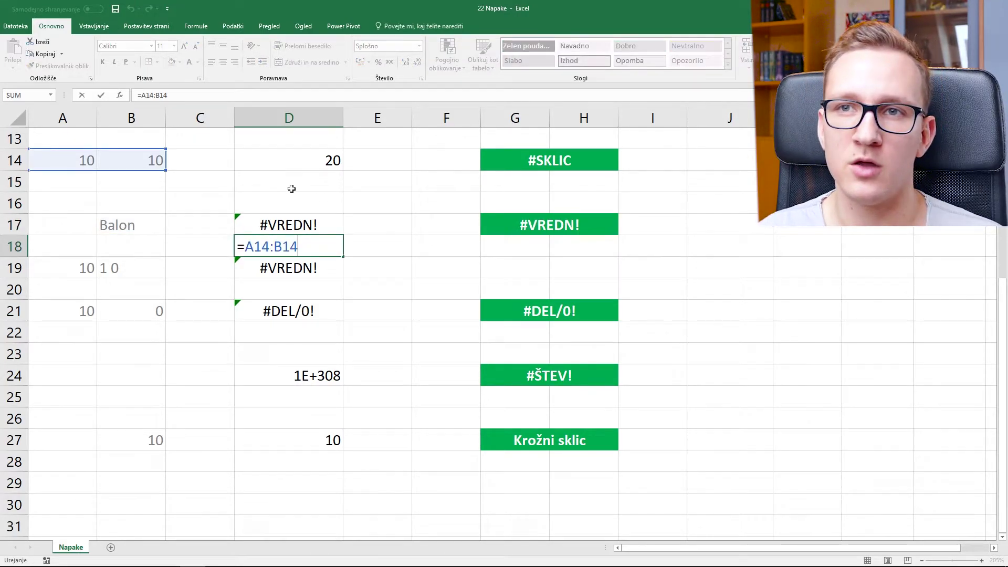
left_click(245, 248)
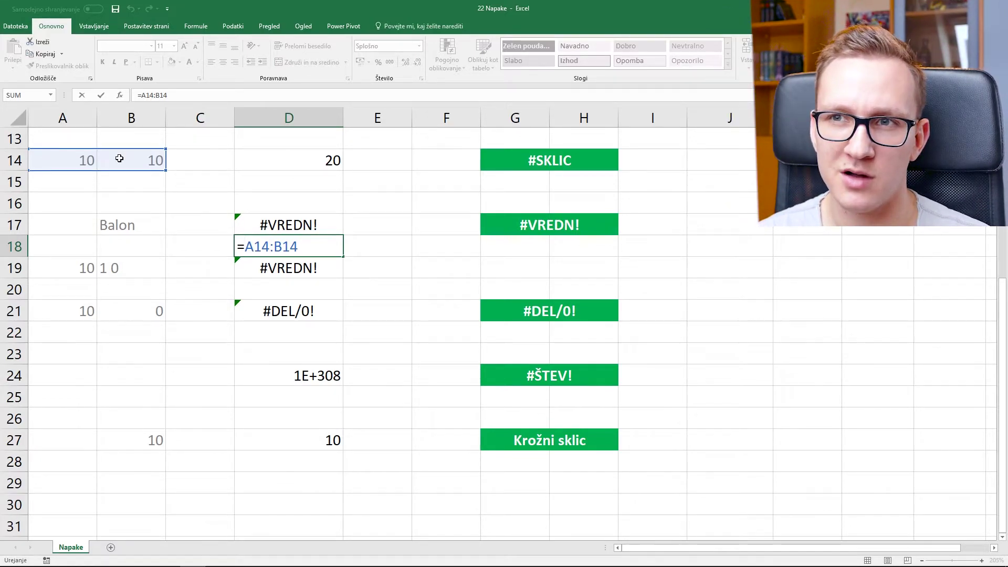
key("Return")
double_click(298, 263)
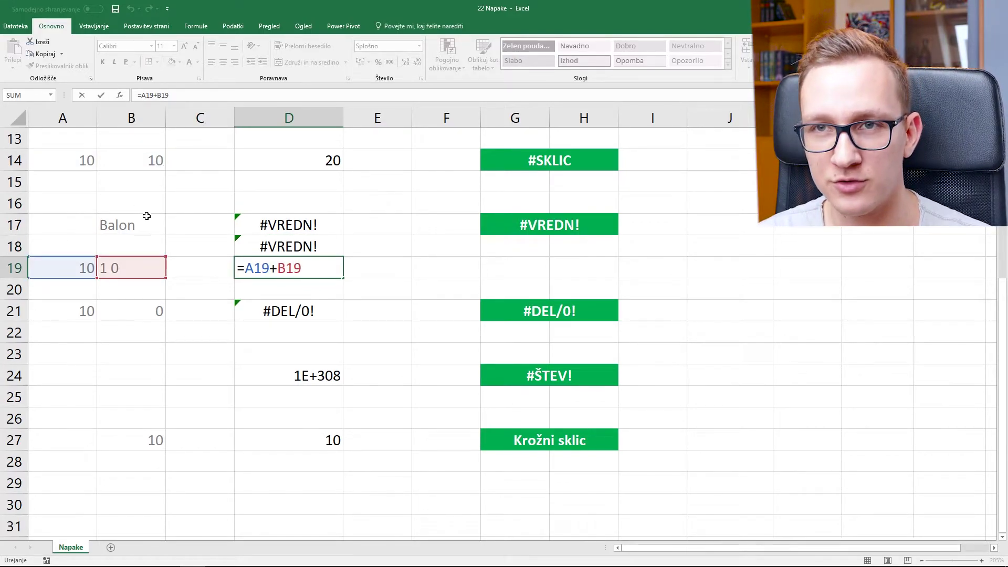
key("Return")
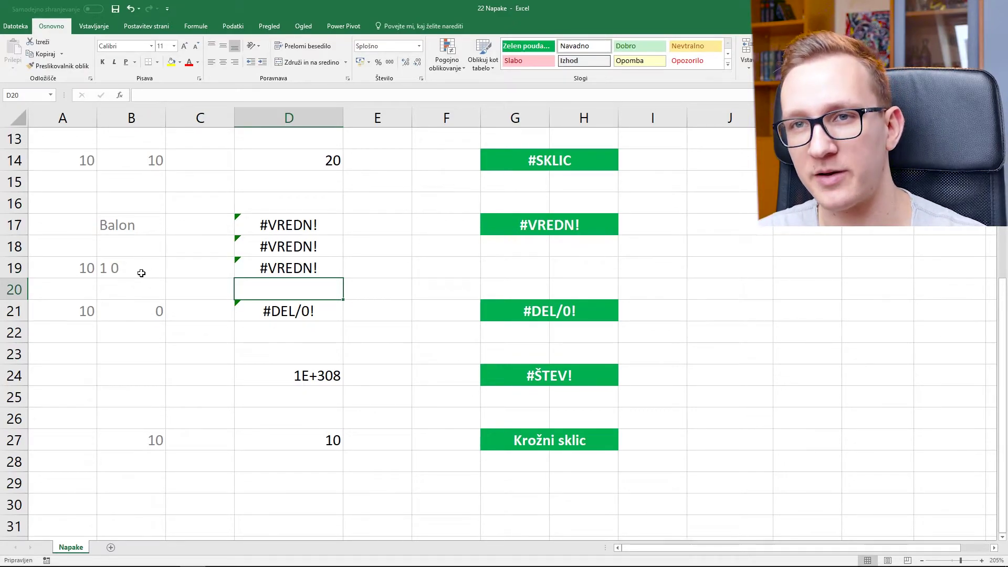
Step: Remove the space inside the value in B19 to make it 10, and select D19 to check its sum
left_click(140, 269)
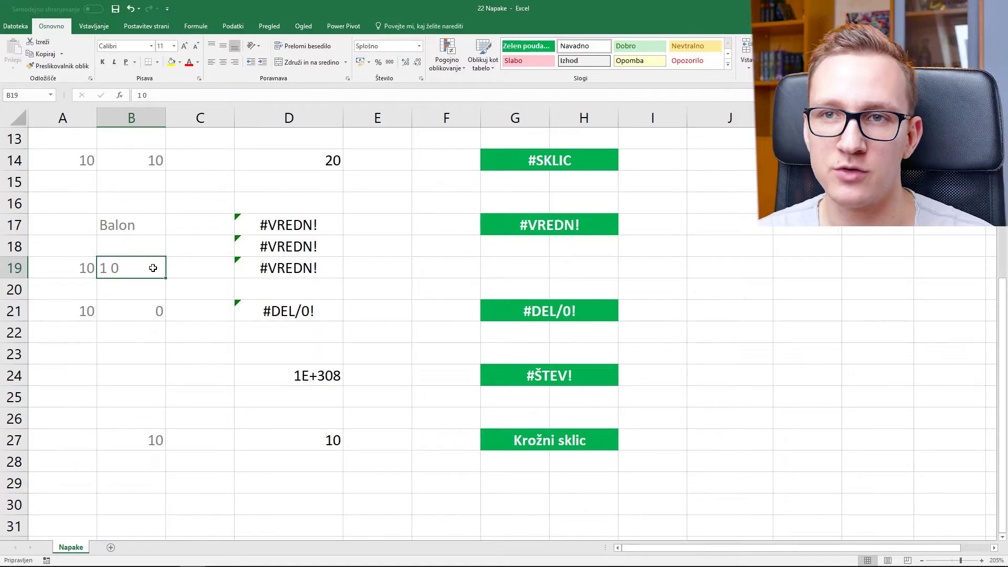
double_click(106, 266)
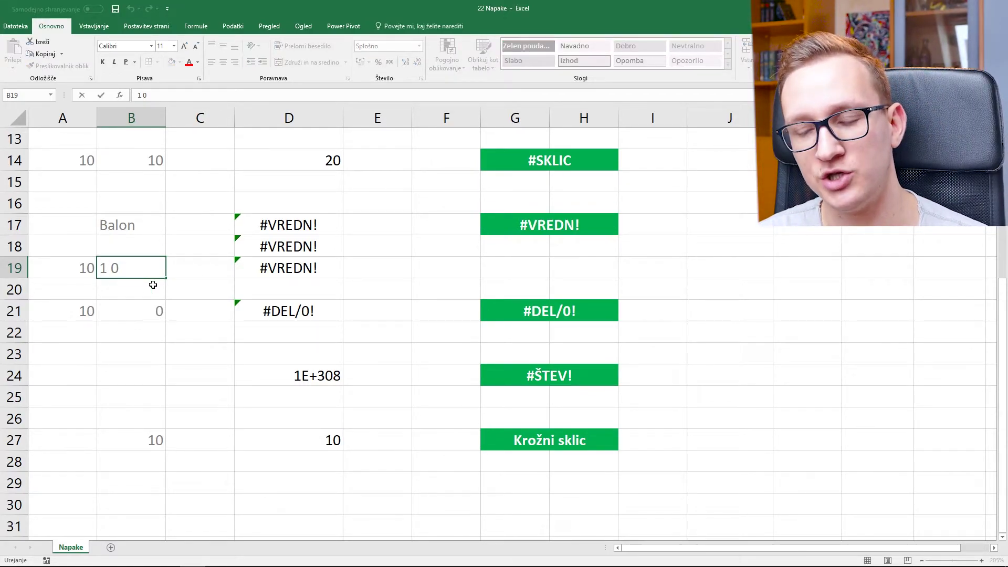
key("Delete")
key("Return")
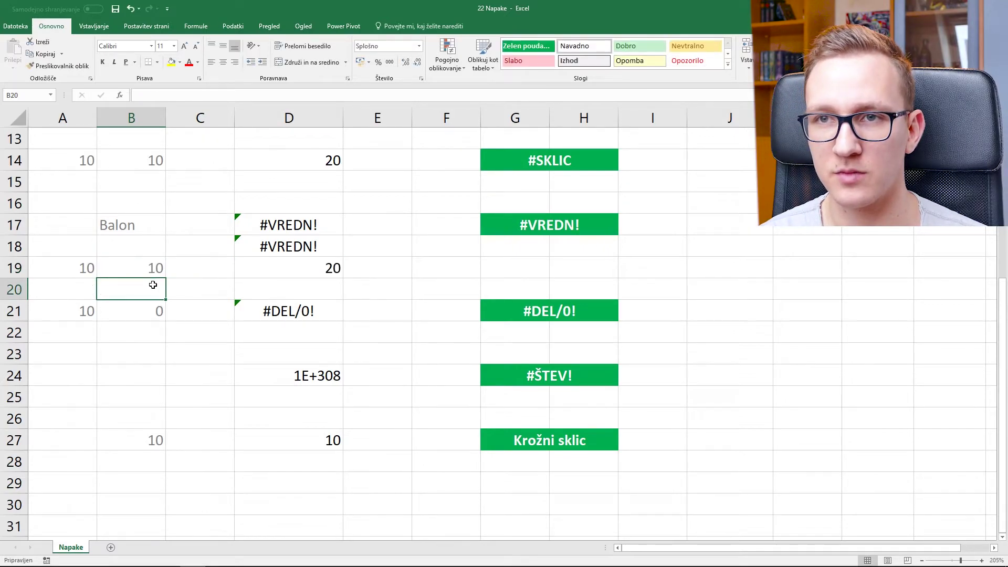
key("Up")
key("Right")
key("Right")
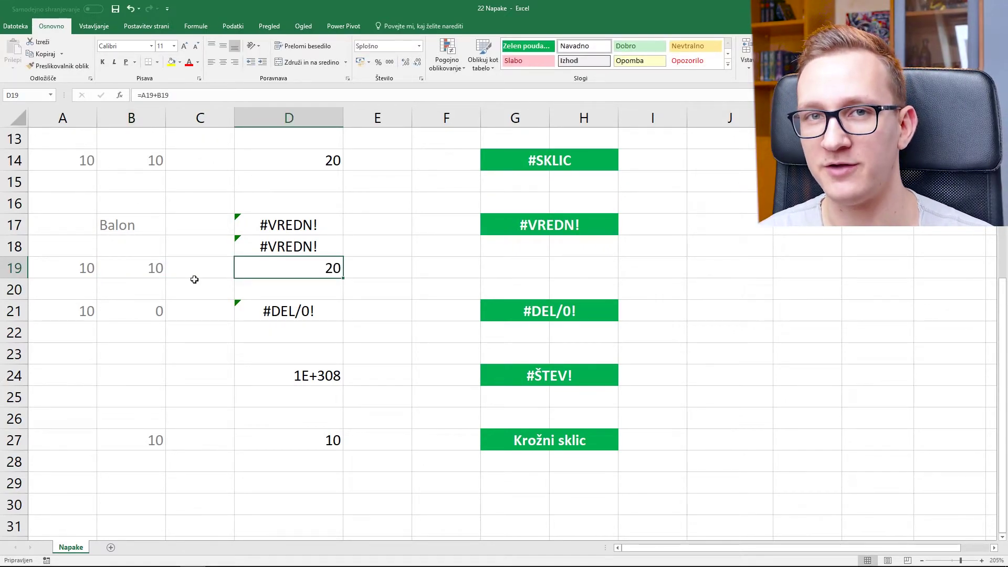
Step: Inspect the #DEL/0! example and the division formula in D21 without changing it
scroll(501, 244, "down", 1)
left_click(500, 243)
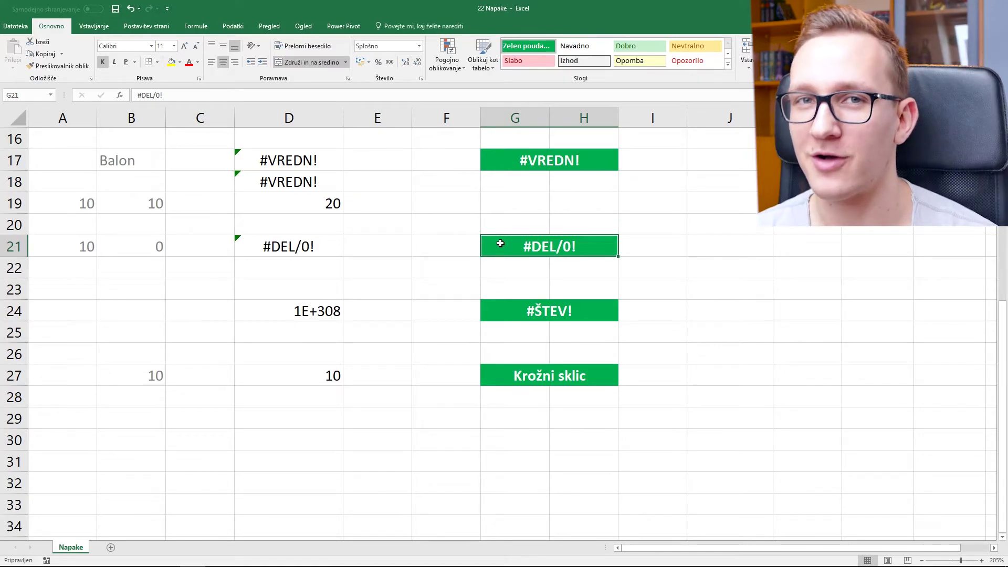
double_click(281, 250)
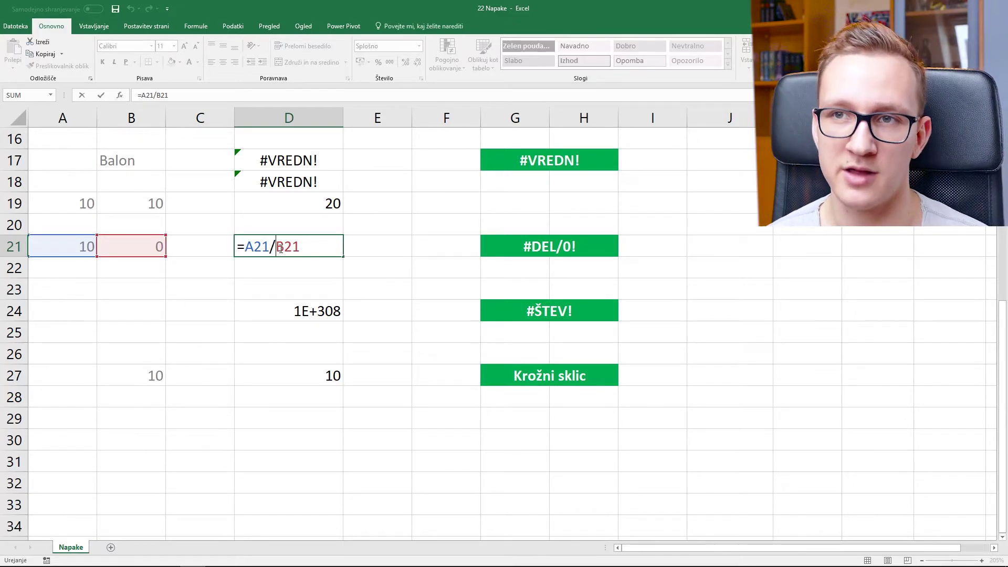
key("Return")
Step: Change the power formula in D24 of the #ŠTEV! example to =10^309
left_click(483, 307)
scroll(378, 278, "down", 1)
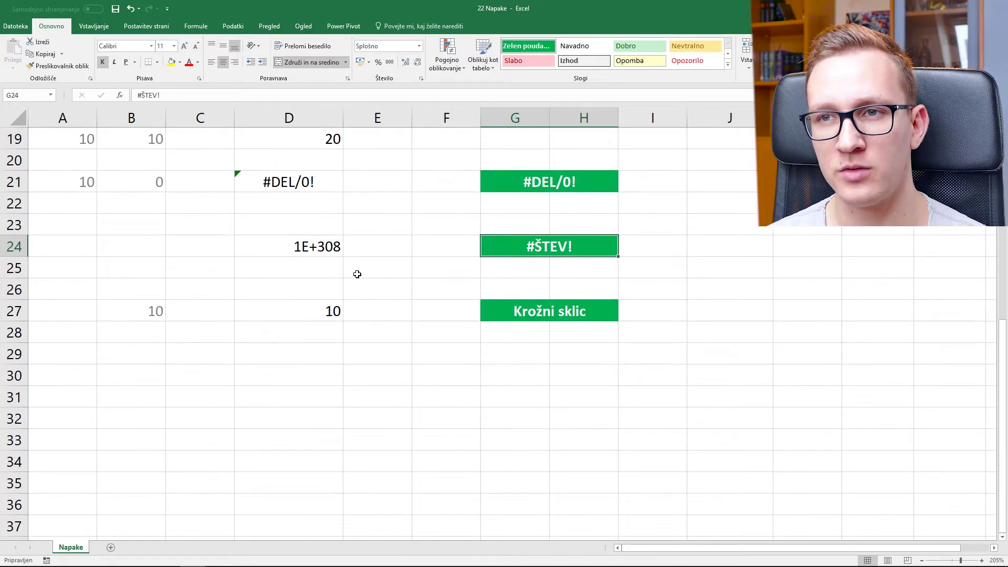
double_click(322, 248)
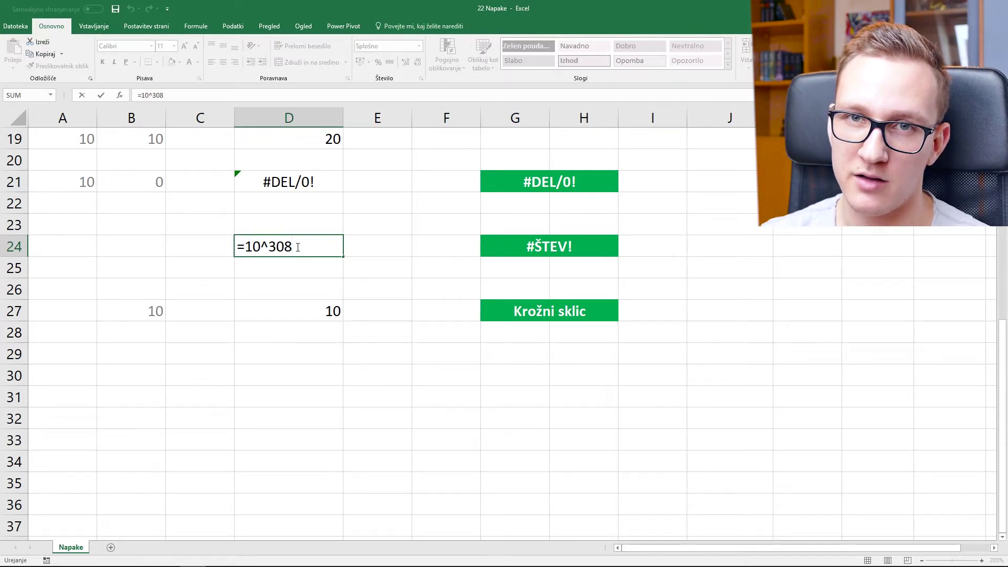
key("BackSpace")
type("9")
key("Return")
left_click(295, 246)
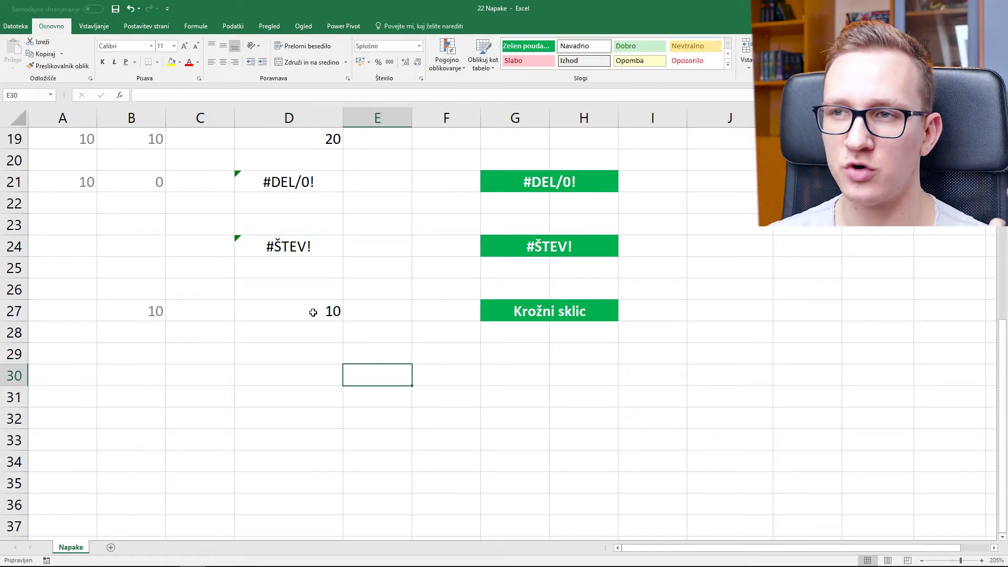
Step: Create a circular reference by changing the formula in D27 to =B27+D27, and dismiss the warning
left_click(313, 312)
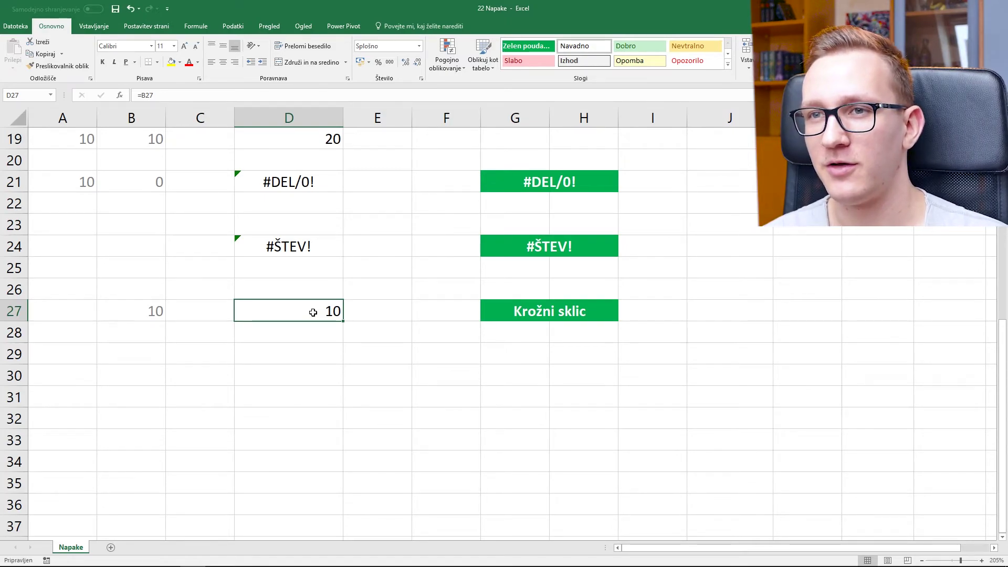
key("Return")
double_click(314, 308)
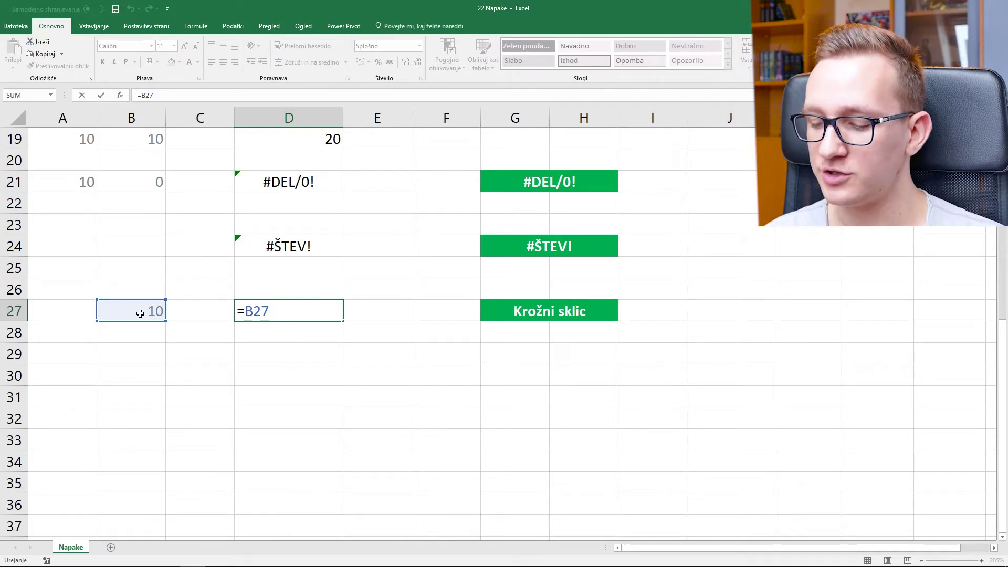
type("+")
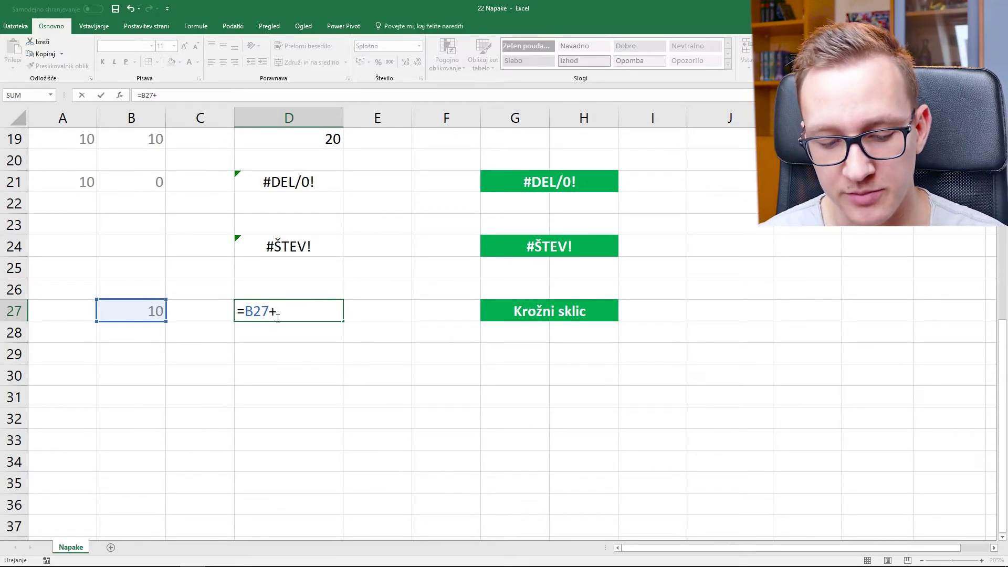
type("D")
type("27")
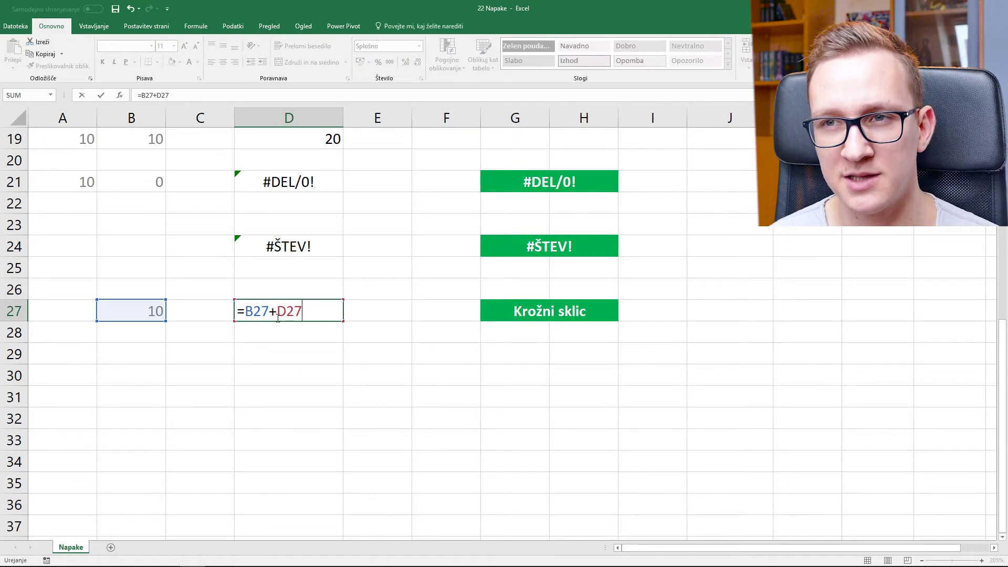
key("Return")
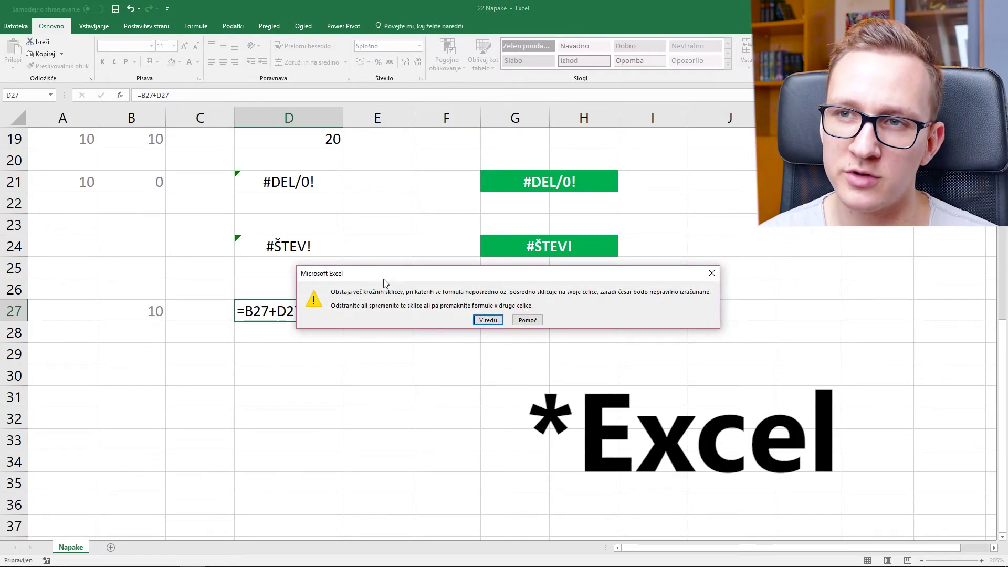
left_click_drag(525, 280, 489, 409)
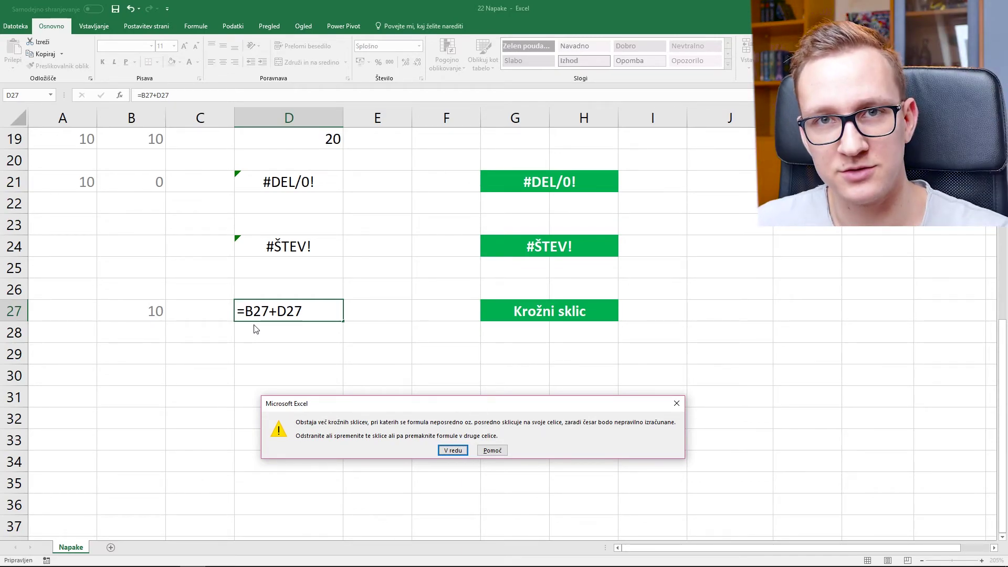
left_click(452, 451)
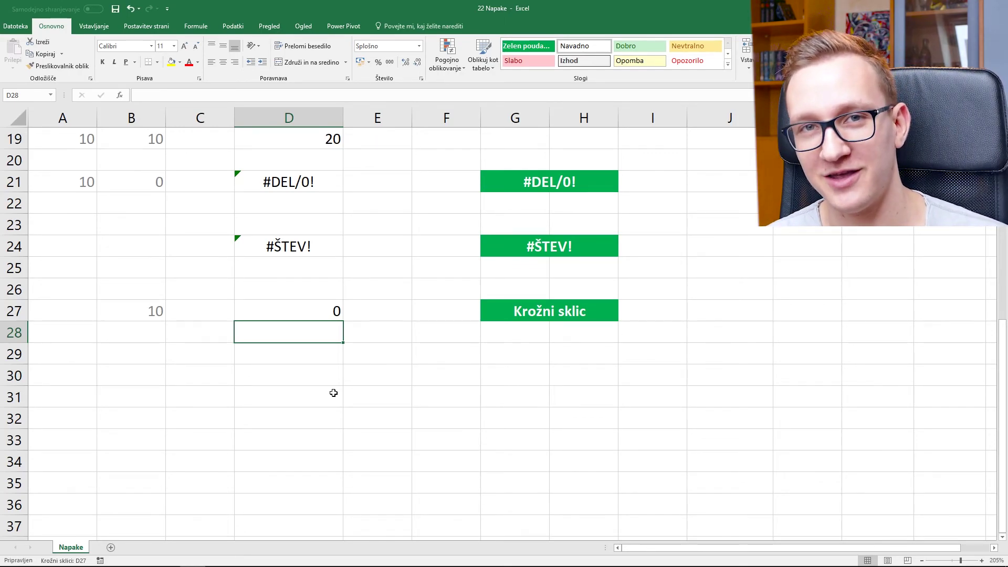
Step: Change the formula in D27 to =B27+D19 and check the two cells it adds
left_click(292, 314)
key("F2")
key("BackSpace")
key("BackSpace")
key("BackSpace")
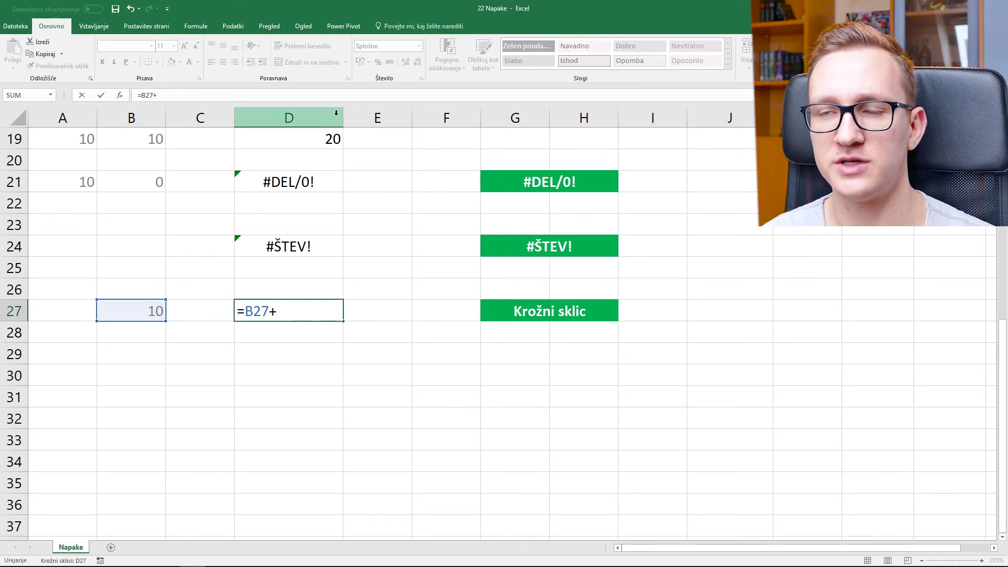
left_click(331, 139)
scroll(381, 249, "up", 1)
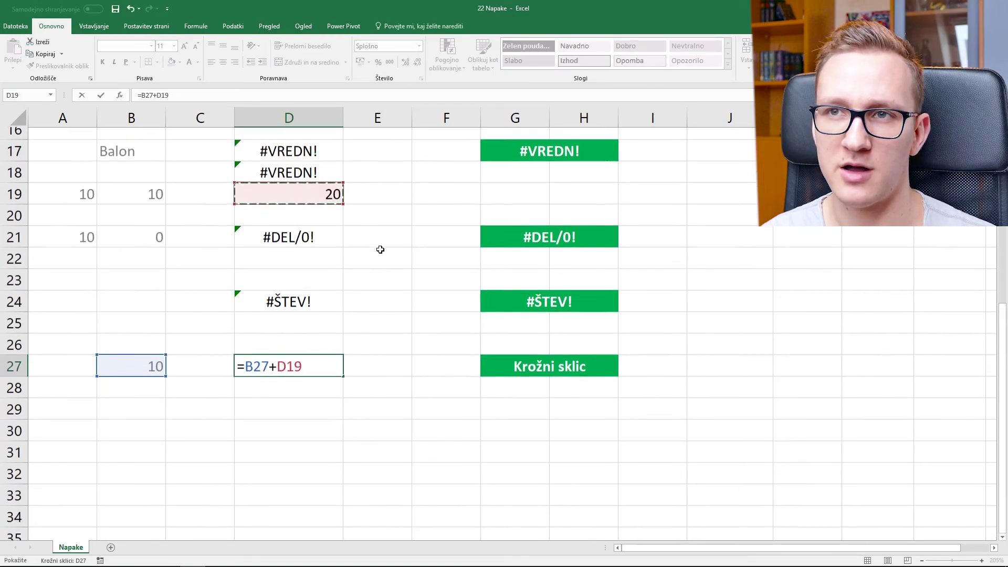
scroll(380, 250, "down", 1)
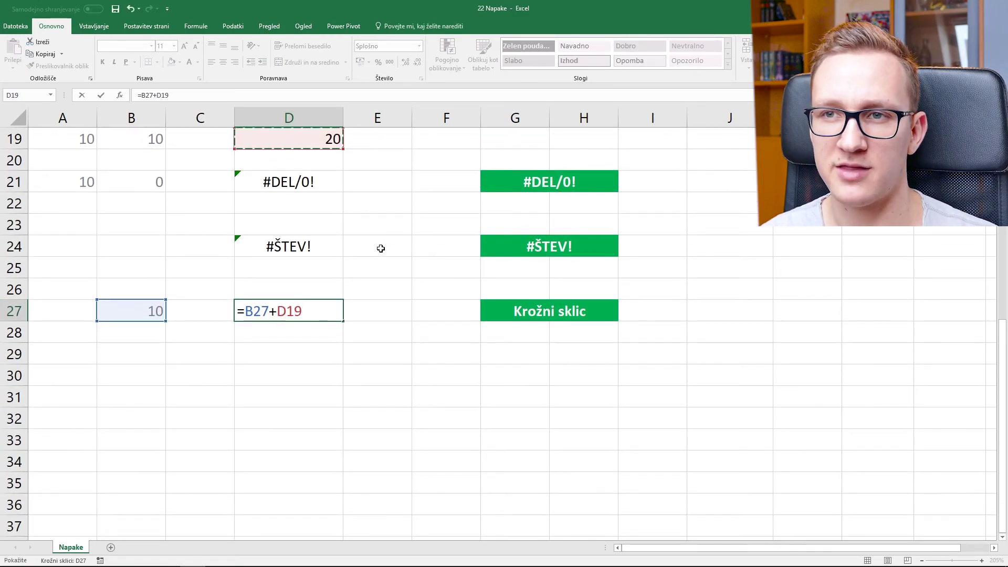
key("Return")
left_click(153, 314)
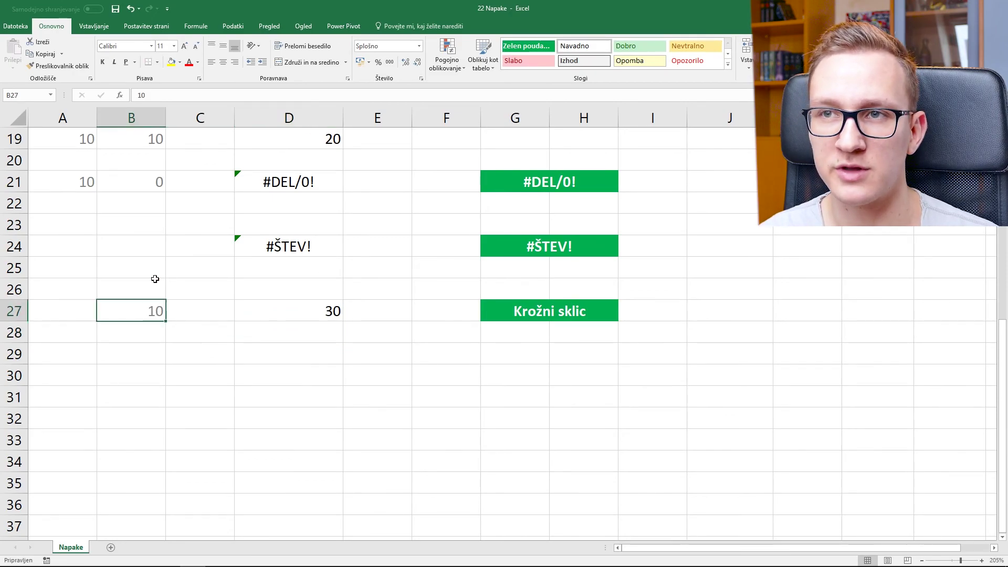
left_click(287, 142)
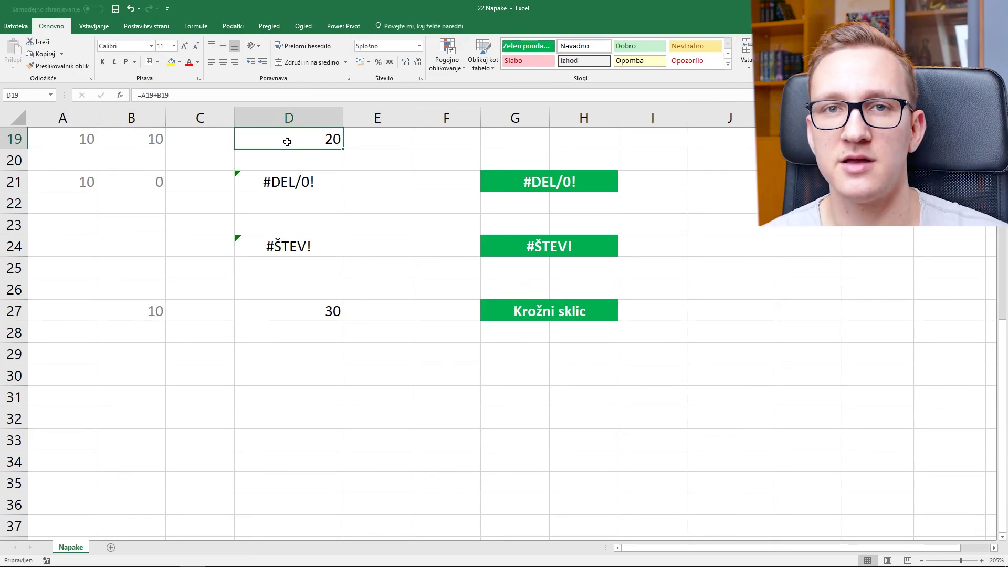